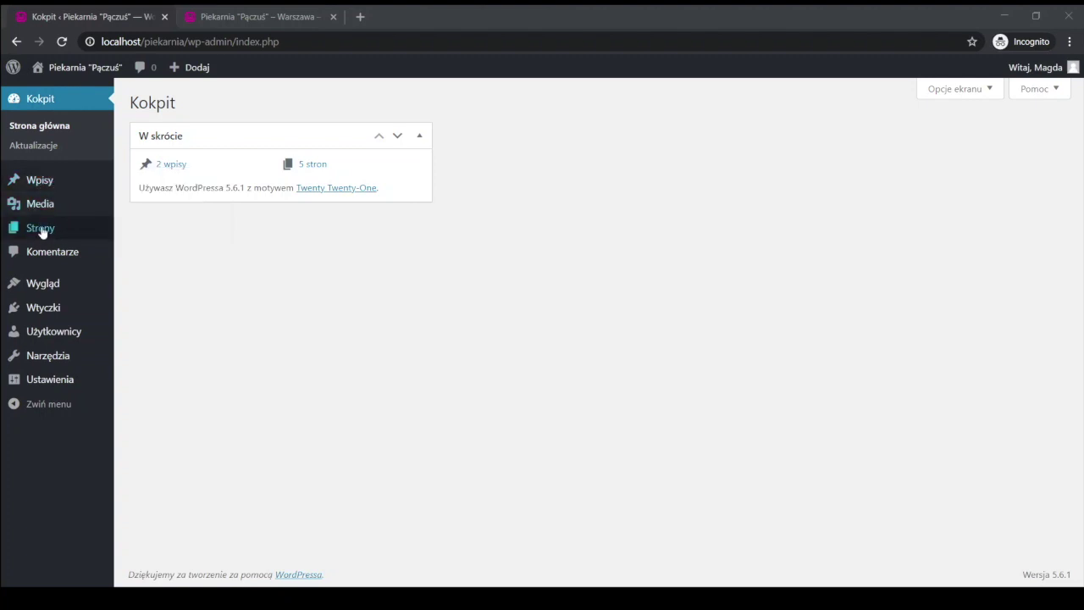
- View the list of all posts and the list of all pages in the site's admin area
{"action": "mouse_move", "coordinate": [33, 232]}
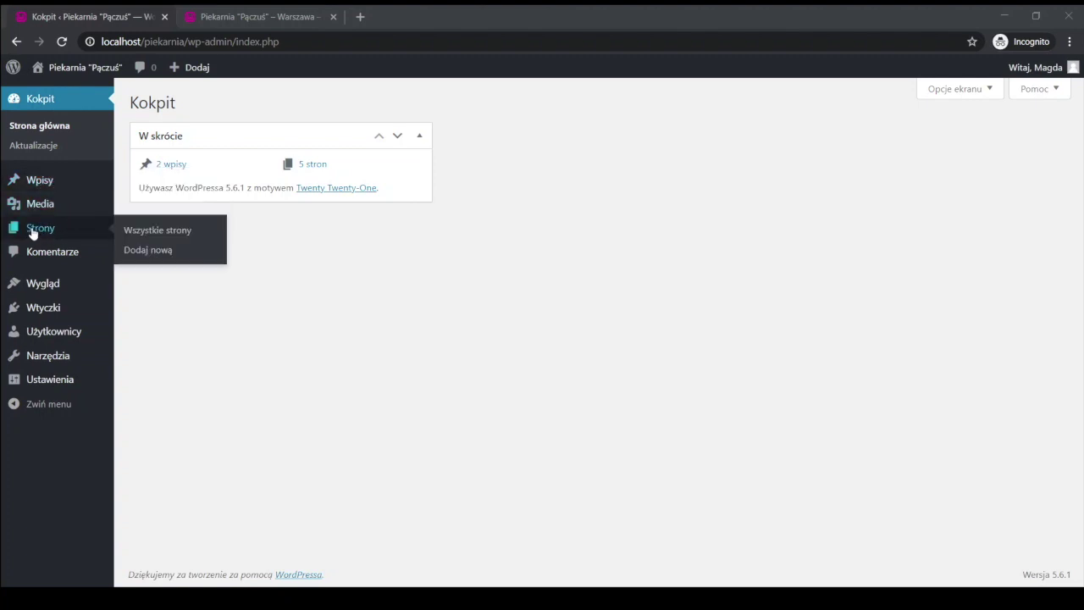
{"action": "left_click", "coordinate": [49, 185]}
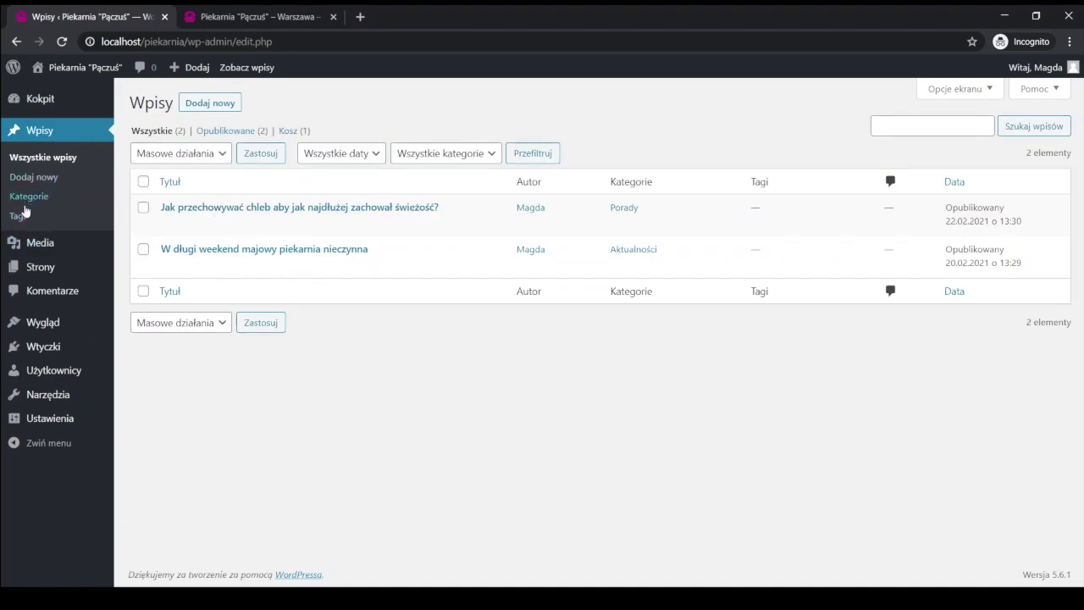
{"action": "left_click", "coordinate": [38, 267]}
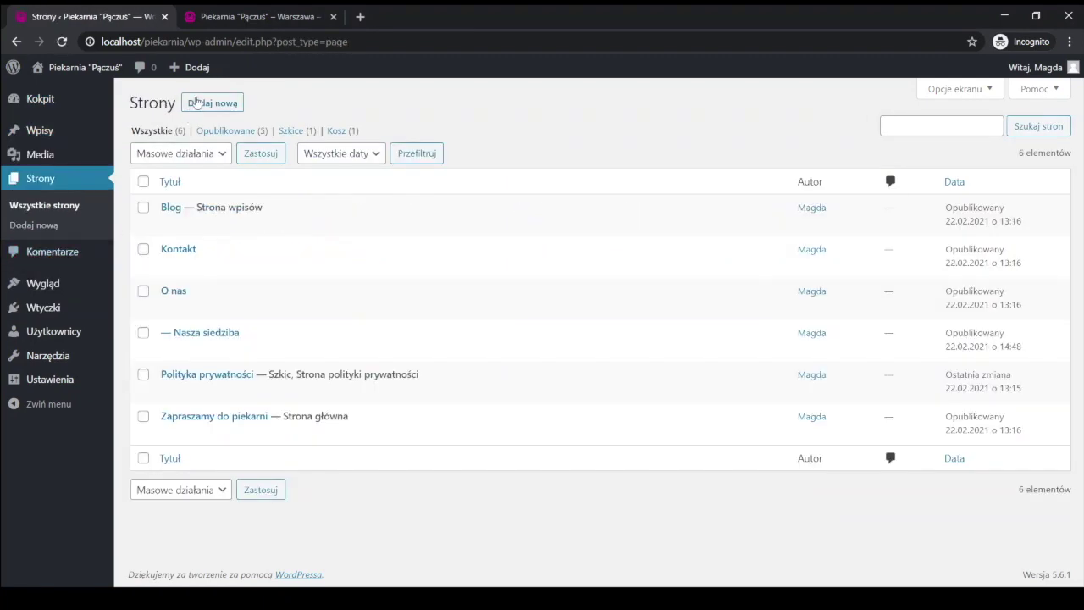
- Start a new page, show the library of available blocks, and return to the pages list without adding anything
{"action": "left_click", "coordinate": [196, 103]}
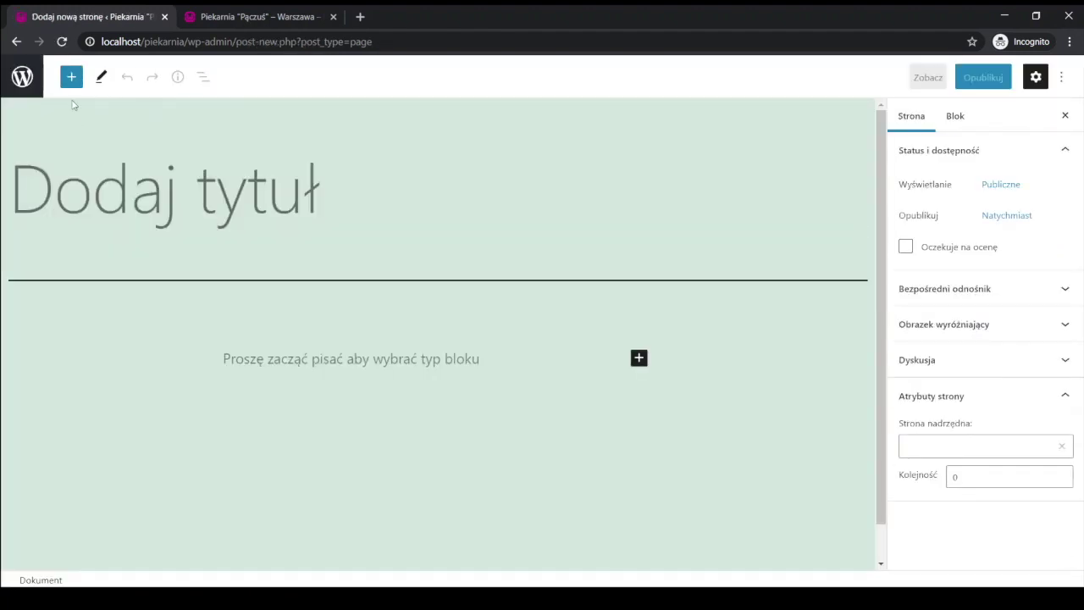
{"action": "left_click", "coordinate": [71, 77]}
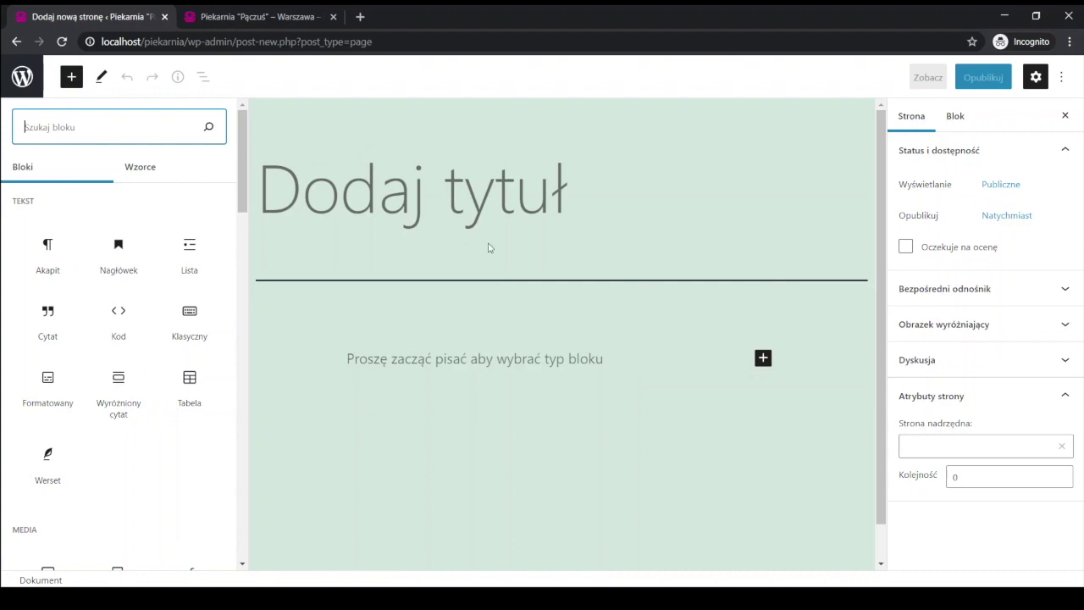
{"action": "left_click", "coordinate": [18, 81]}
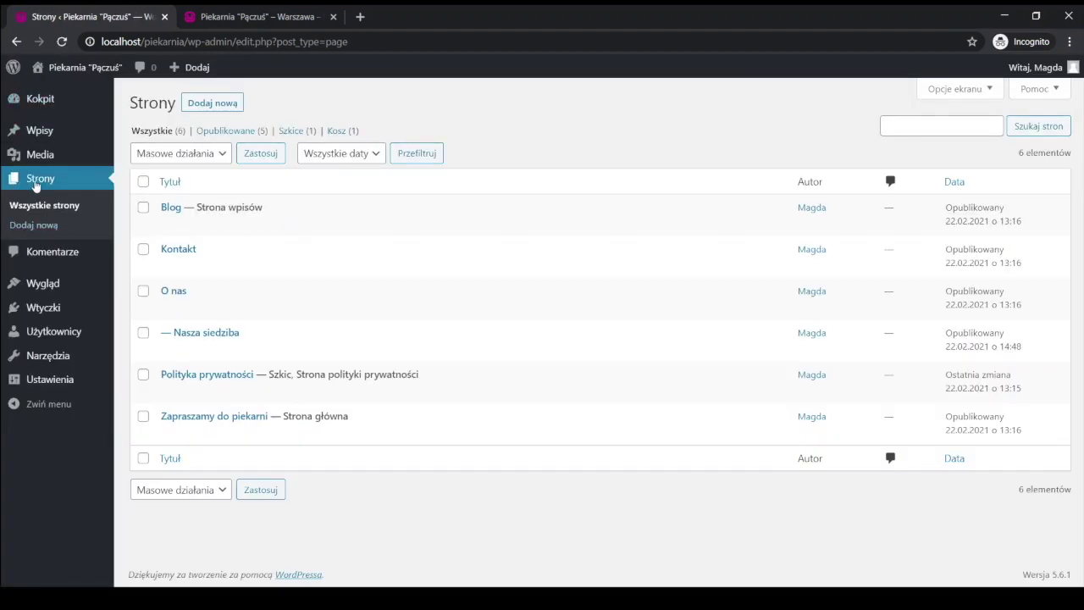
- Open the posts list and highlight the publication date of the post "Jak przechowywać chleb aby jak najdłużej zachował świeżość?"
{"action": "mouse_move", "coordinate": [59, 135]}
{"action": "left_click", "coordinate": [39, 132]}
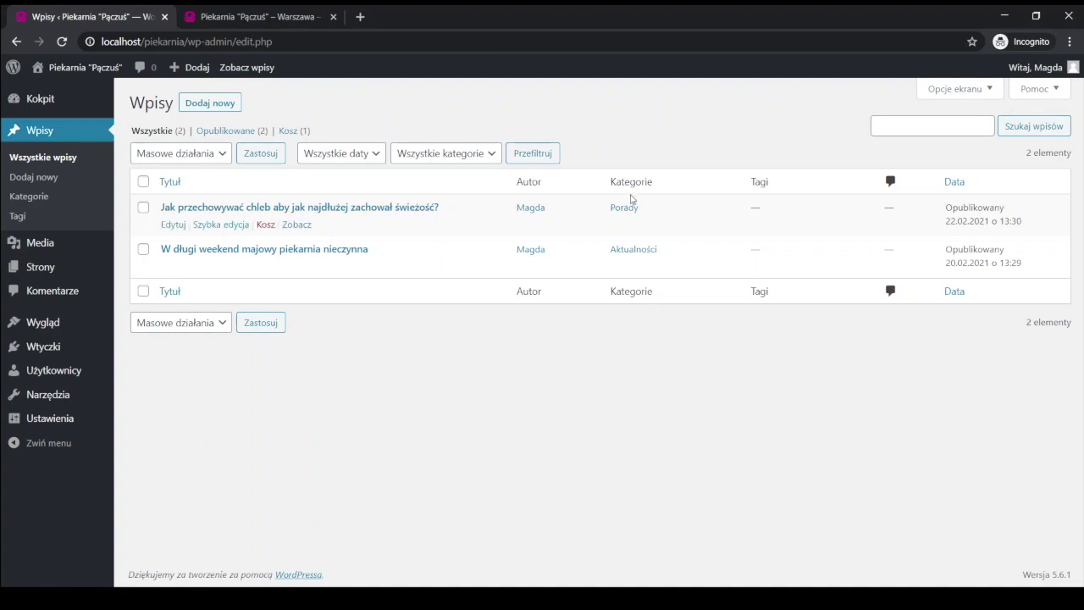
{"action": "left_click_drag", "start_coordinate": [949, 220], "coordinate": [1030, 220]}
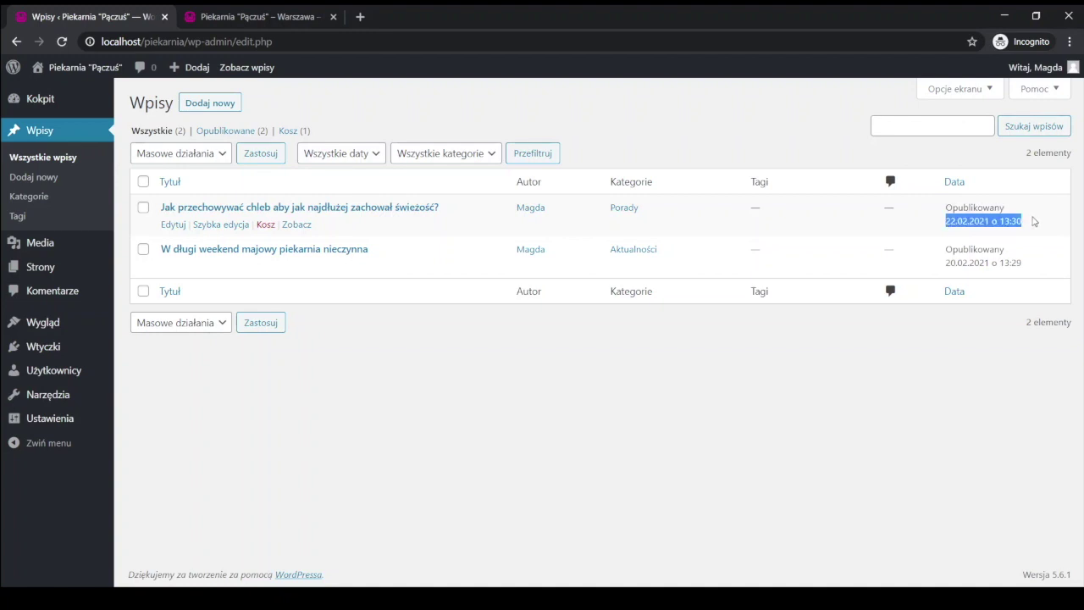
- On the public bakery site, open the Blog page and check the order and publication dates of its posts
{"action": "left_click", "coordinate": [244, 17]}
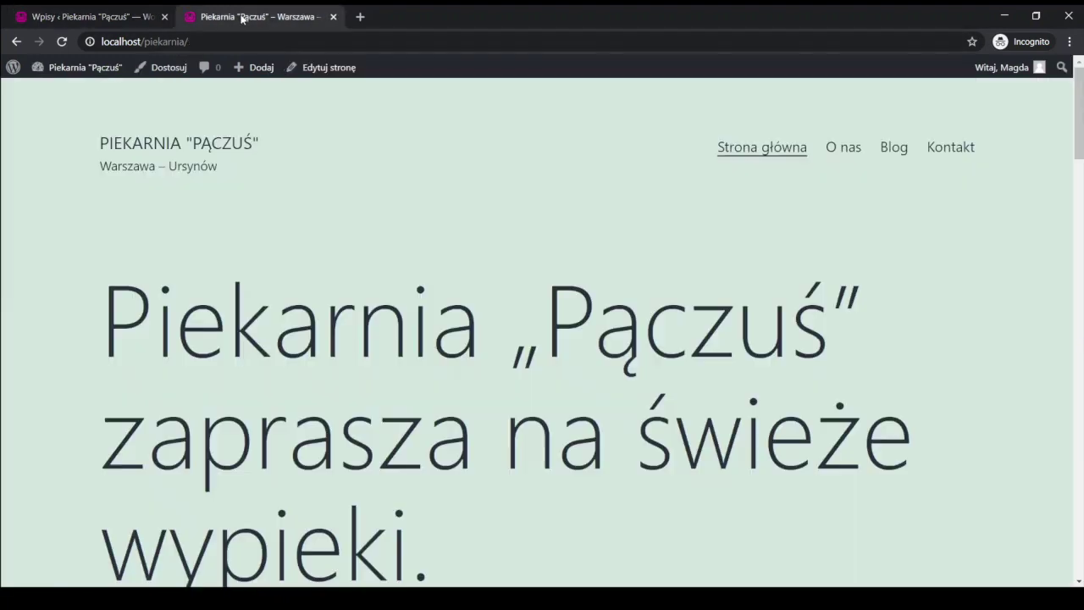
{"action": "left_click", "coordinate": [894, 151]}
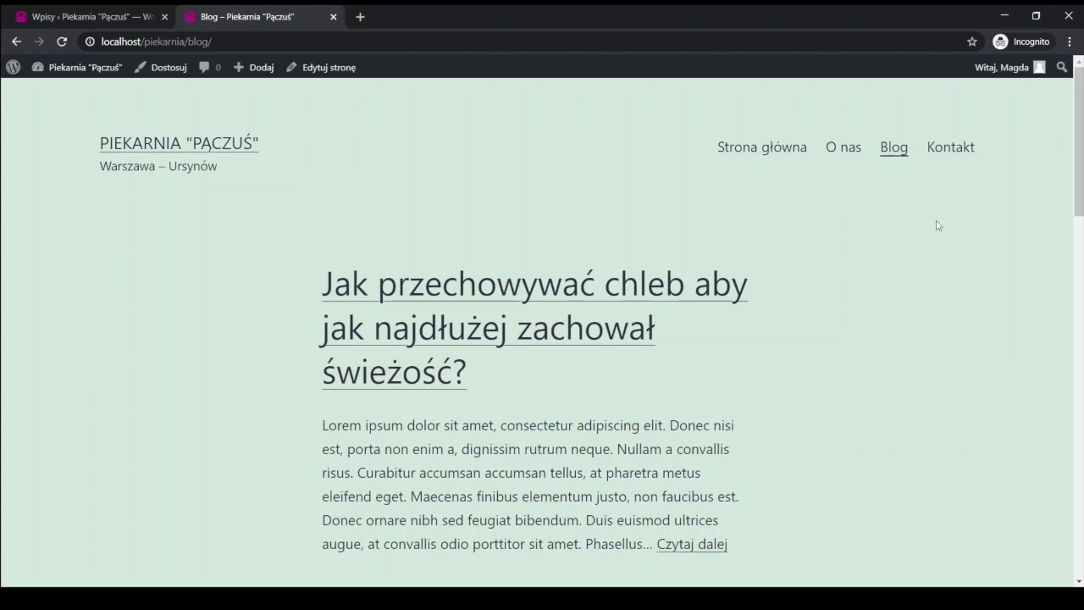
{"action": "scroll", "coordinate": [939, 230], "scroll_direction": "down", "scroll_amount": 1}
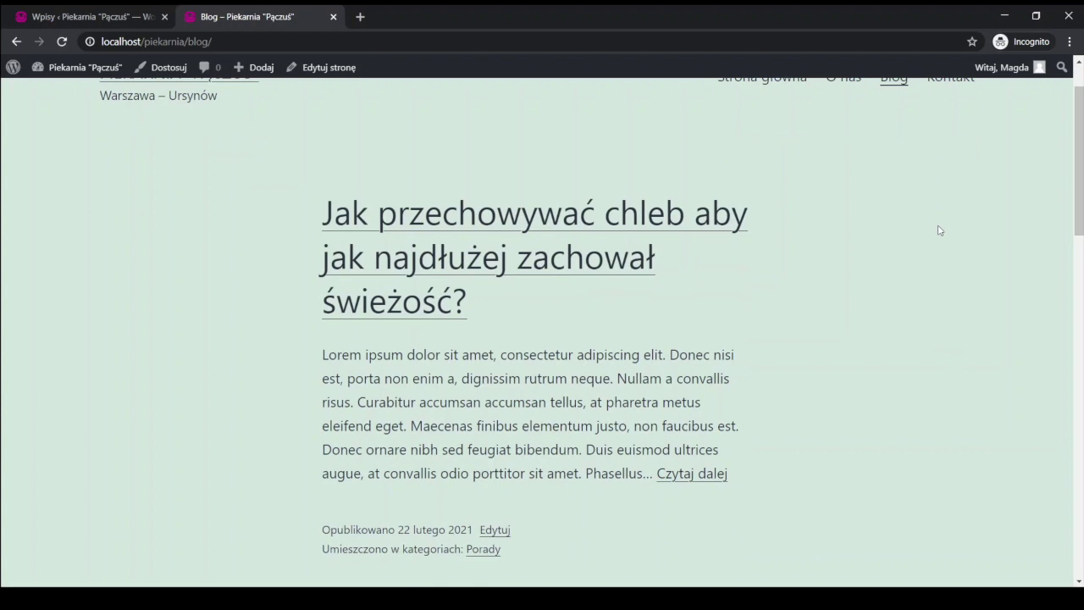
{"action": "scroll", "coordinate": [938, 230], "scroll_direction": "down", "scroll_amount": 1}
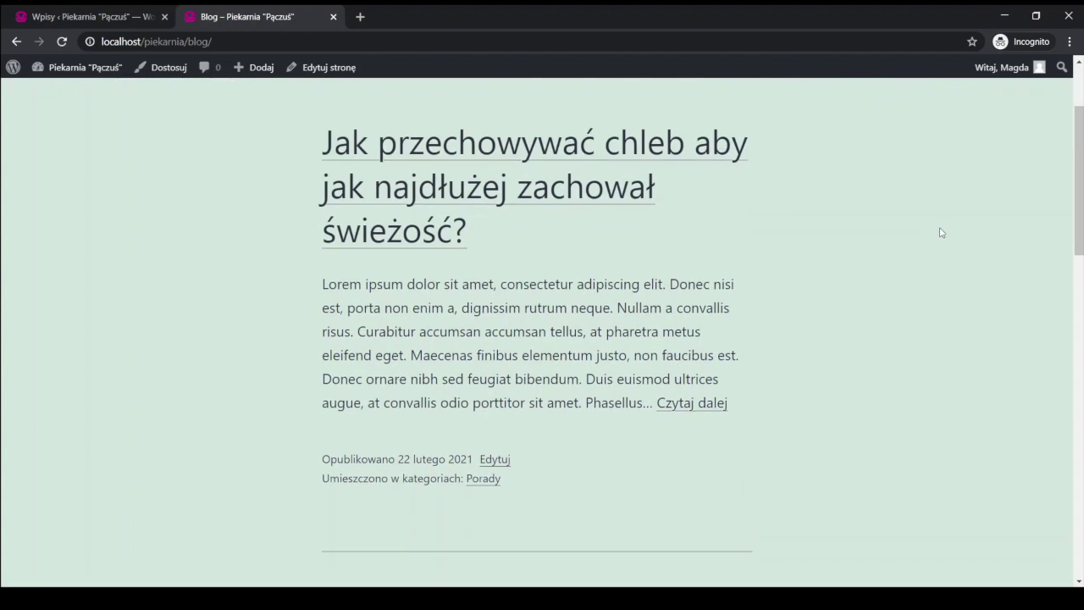
{"action": "left_click_drag", "start_coordinate": [398, 464], "coordinate": [456, 464]}
{"action": "scroll", "coordinate": [573, 436], "scroll_direction": "down", "scroll_amount": 5}
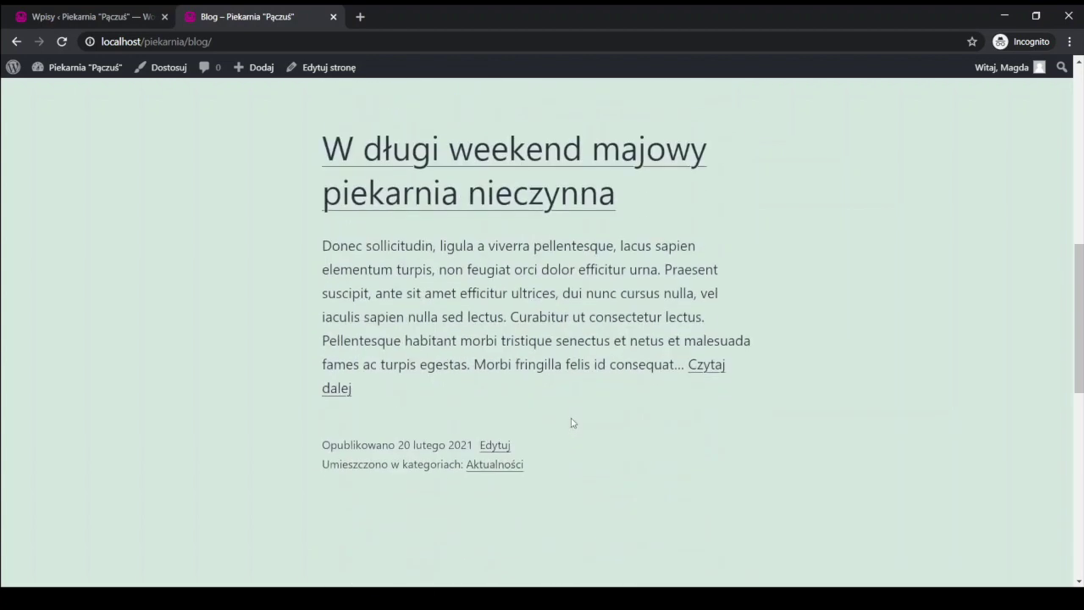
{"action": "scroll", "coordinate": [534, 419], "scroll_direction": "up", "scroll_amount": 6}
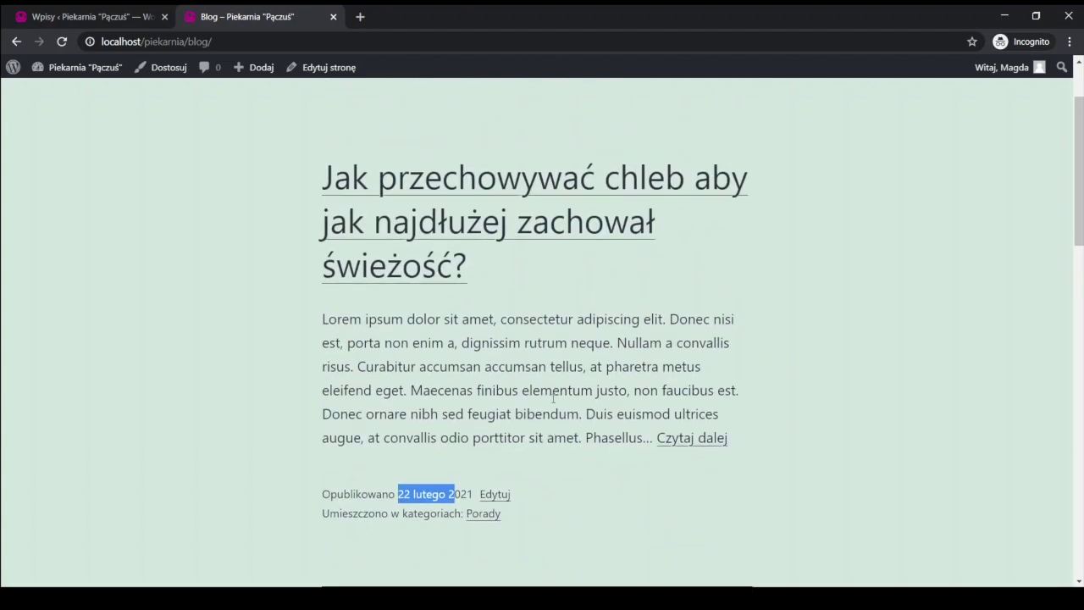
{"action": "scroll", "coordinate": [593, 372], "scroll_direction": "up", "scroll_amount": 1}
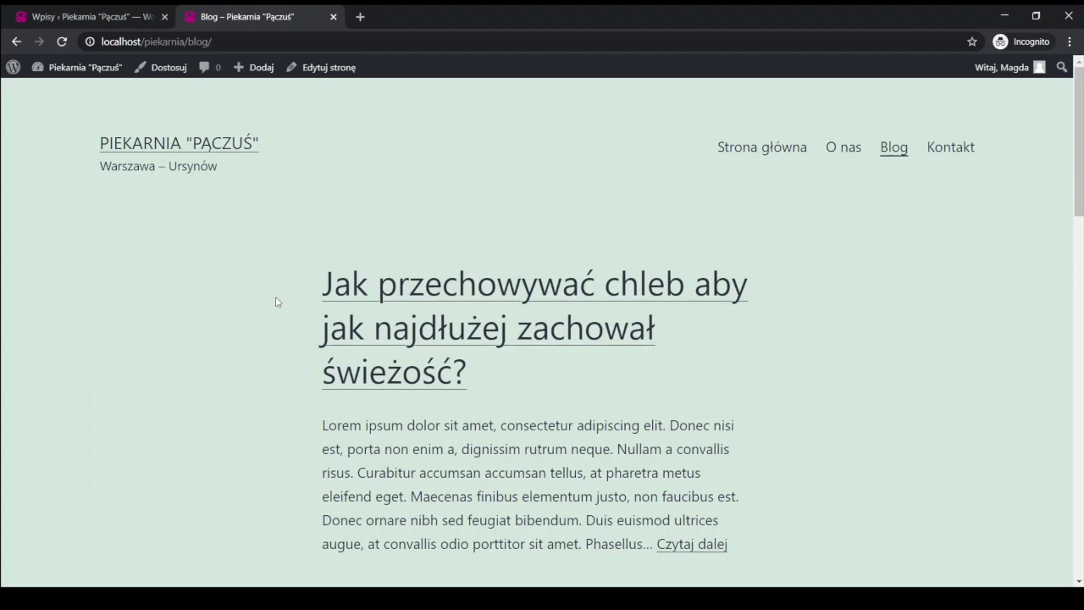
- Open the post "Jak przechowywać chleb aby jak najdłużej zachował świeżość?" and examine its comment form
{"action": "left_click", "coordinate": [333, 292]}
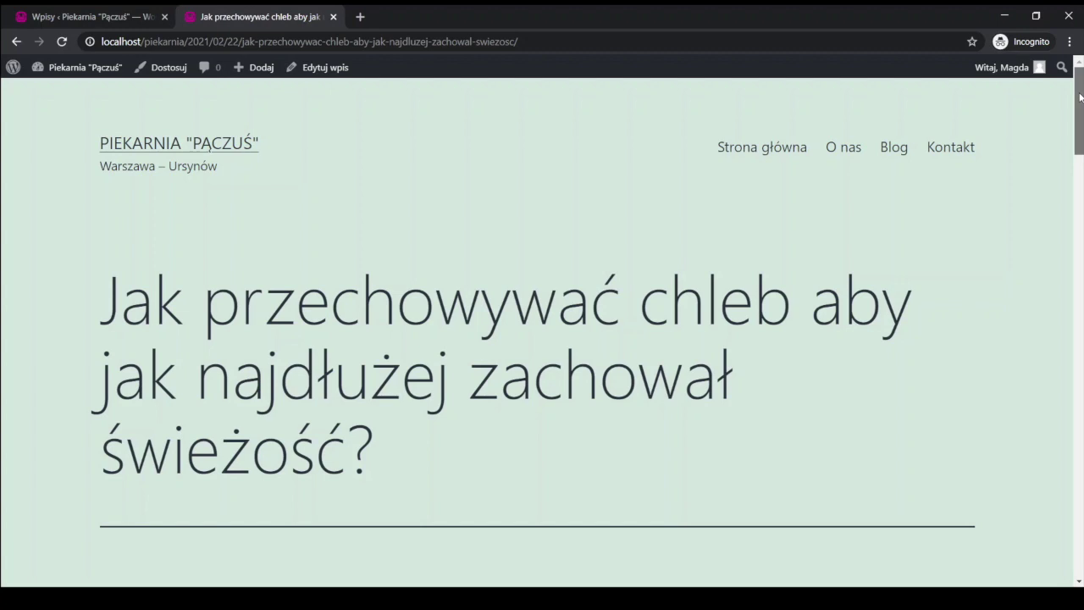
{"action": "left_click_drag", "start_coordinate": [1079, 98], "coordinate": [1068, 409]}
{"action": "left_click", "coordinate": [533, 330]}
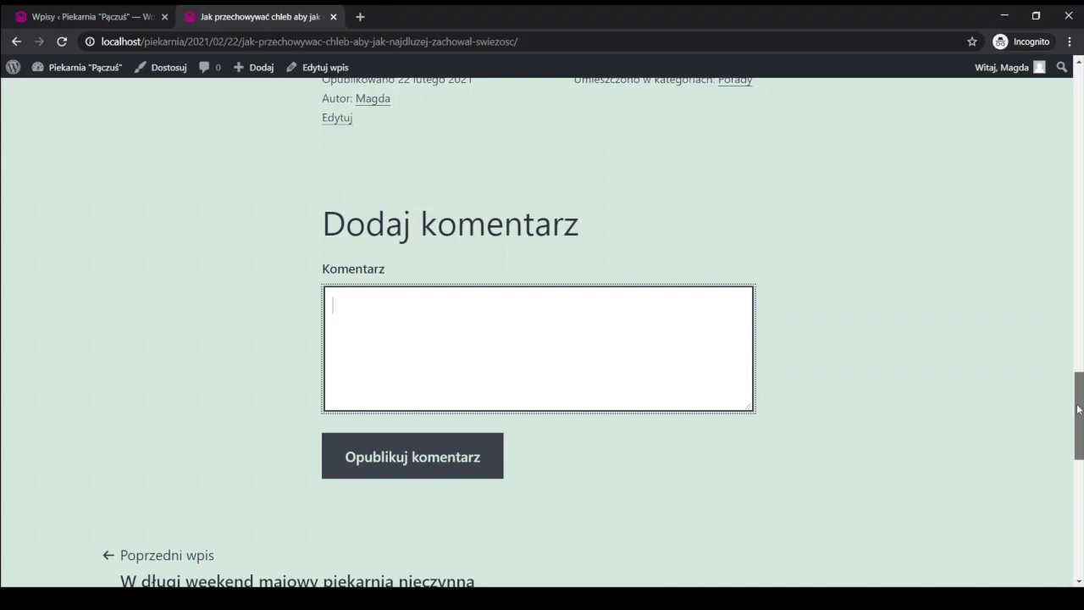
{"action": "left_click_drag", "start_coordinate": [1077, 409], "coordinate": [1076, 410]}
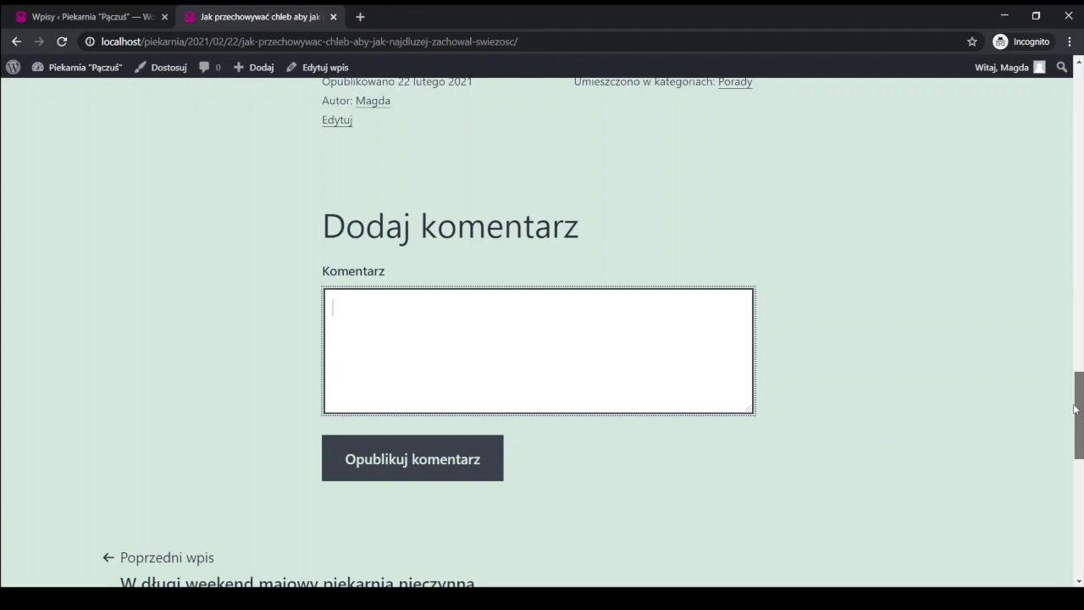
{"action": "left_click_drag", "start_coordinate": [1073, 408], "coordinate": [999, 93]}
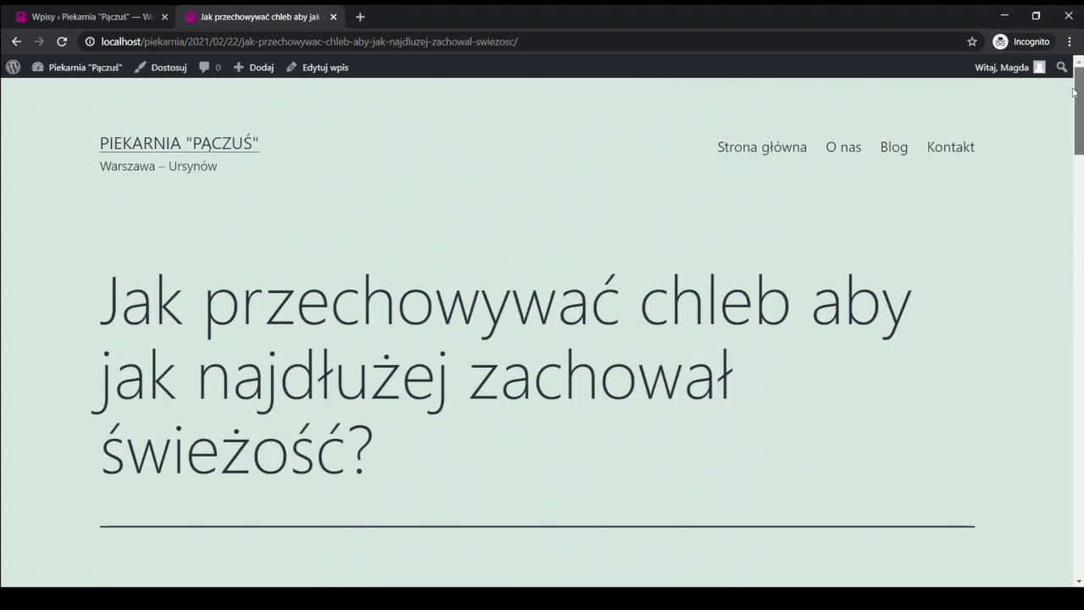
- Return to the Blog page and examine the titles, excerpts and category labels of both listed posts
{"action": "left_click", "coordinate": [896, 156]}
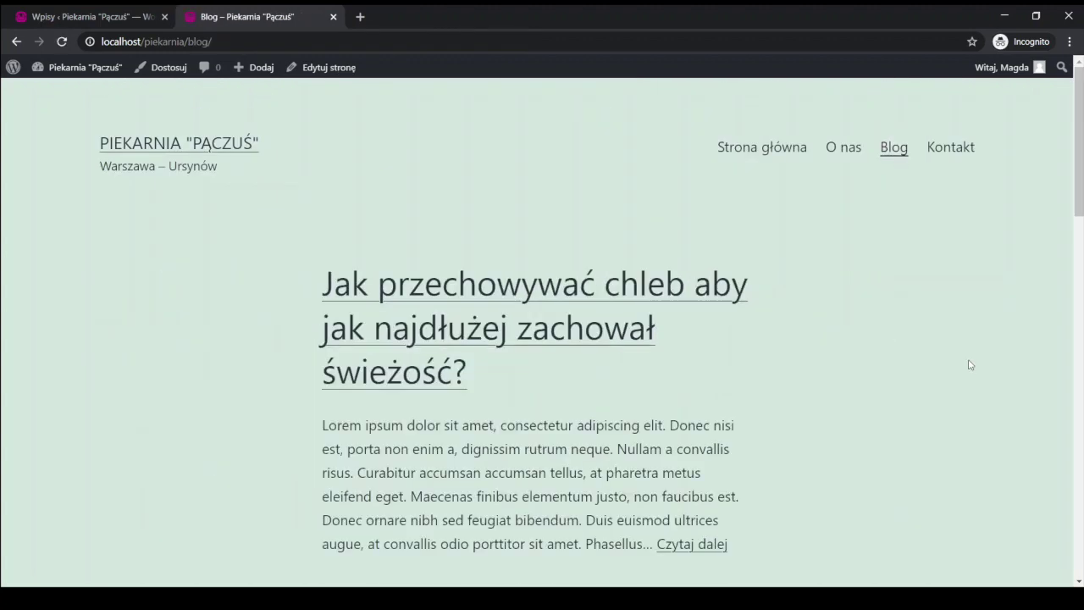
{"action": "scroll", "coordinate": [876, 362], "scroll_direction": "down", "scroll_amount": 3}
{"action": "scroll", "coordinate": [876, 362], "scroll_direction": "up", "scroll_amount": 3}
{"action": "scroll", "coordinate": [753, 402], "scroll_direction": "down", "scroll_amount": 2}
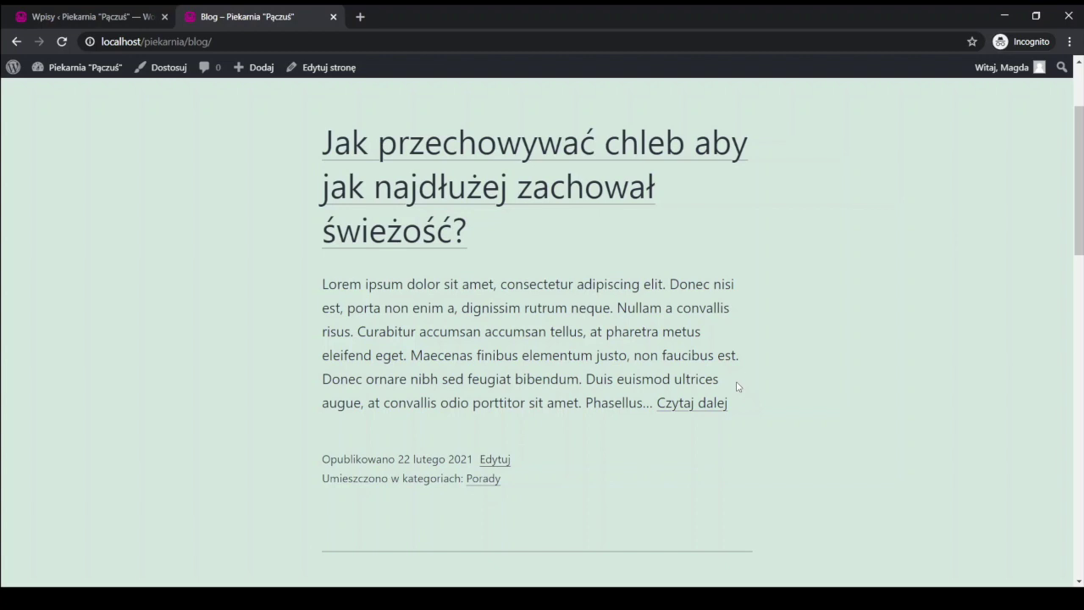
{"action": "scroll", "coordinate": [737, 386], "scroll_direction": "down", "scroll_amount": 5}
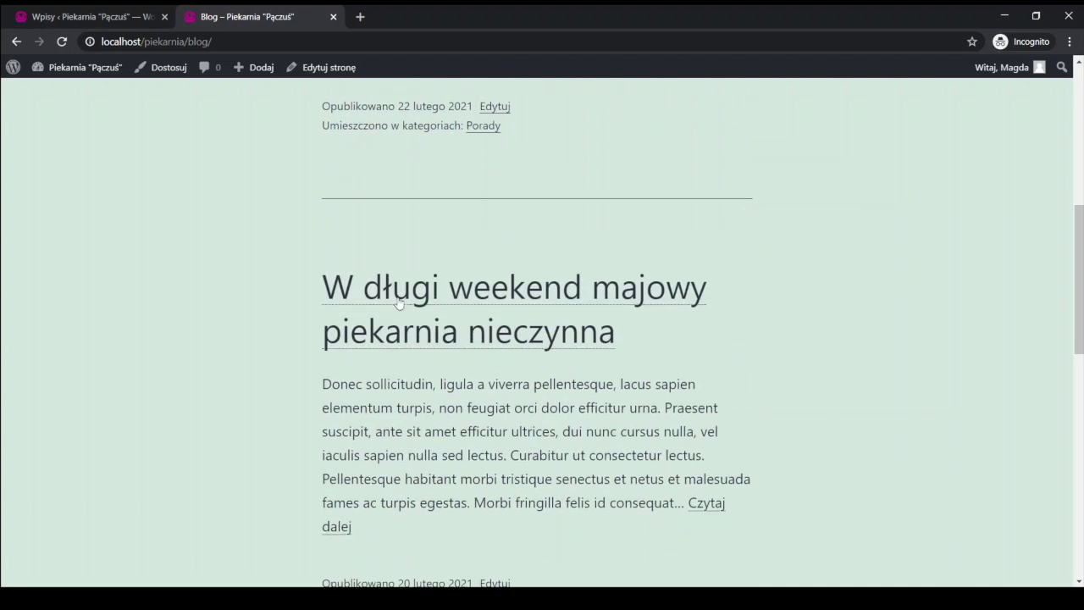
{"action": "scroll", "coordinate": [906, 301], "scroll_direction": "down", "scroll_amount": 1}
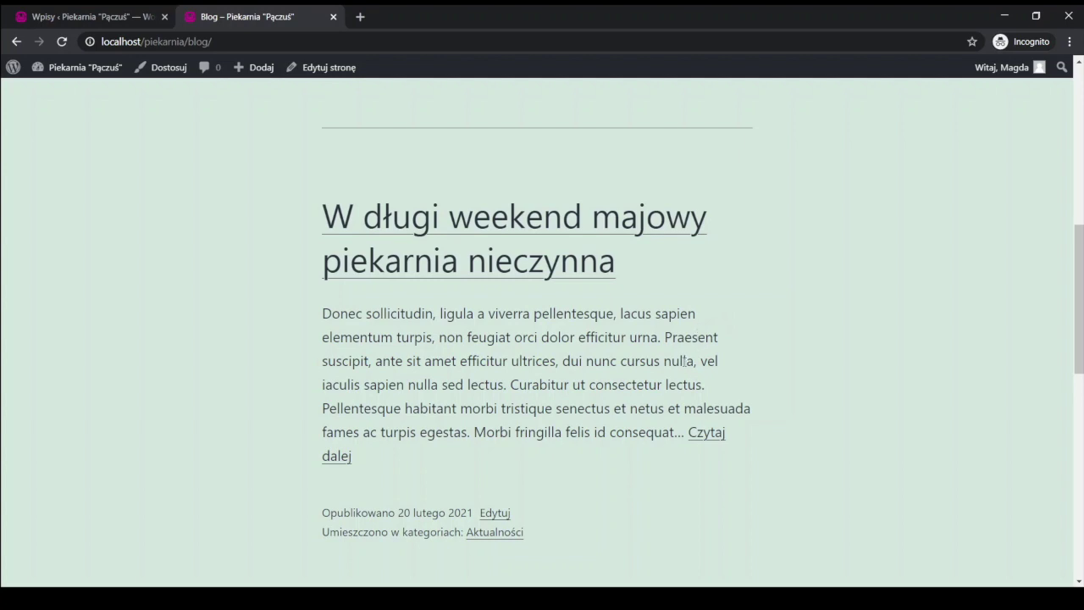
{"action": "scroll", "coordinate": [698, 353], "scroll_direction": "up", "scroll_amount": 1}
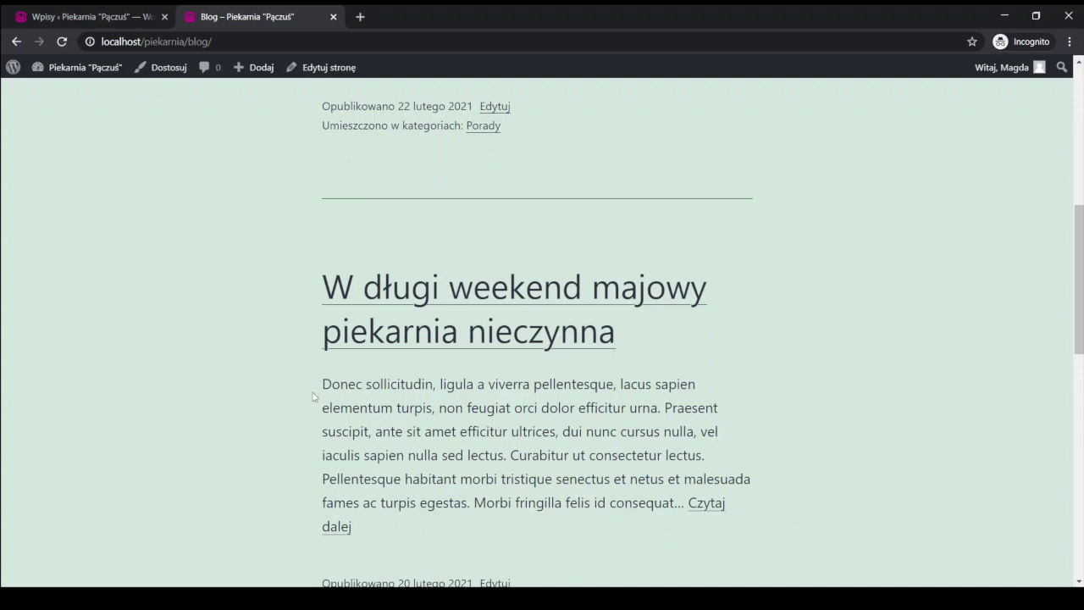
{"action": "scroll", "coordinate": [238, 400], "scroll_direction": "up", "scroll_amount": 1}
{"action": "scroll", "coordinate": [238, 399], "scroll_direction": "up", "scroll_amount": 5}
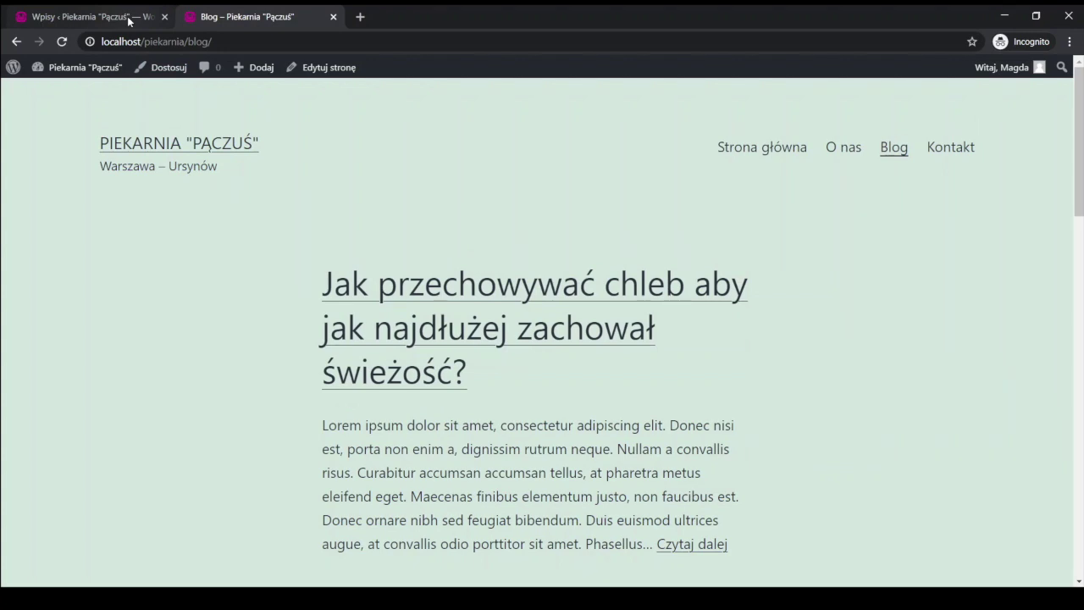
- In the admin area, review the post categories Aktualności and Porady and return to the list of all posts
{"action": "left_click", "coordinate": [69, 15]}
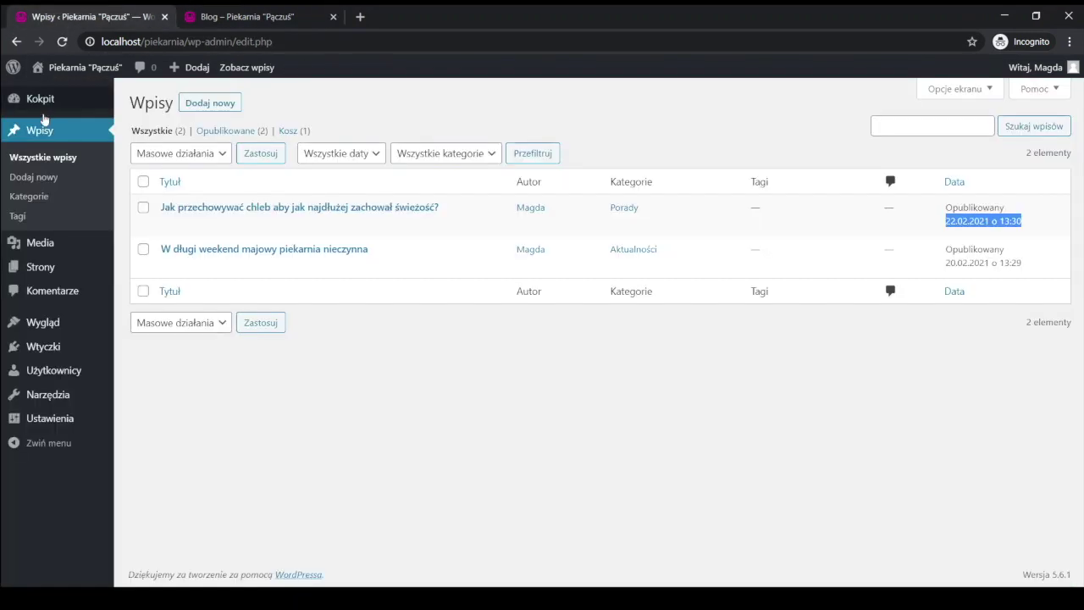
{"action": "mouse_move", "coordinate": [80, 235]}
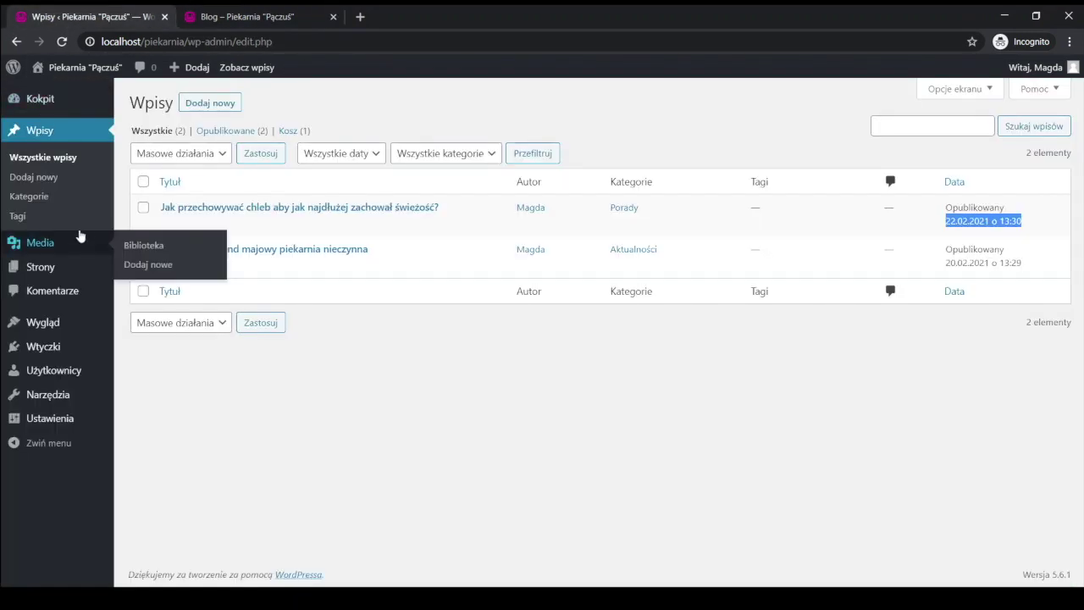
{"action": "left_click", "coordinate": [26, 200]}
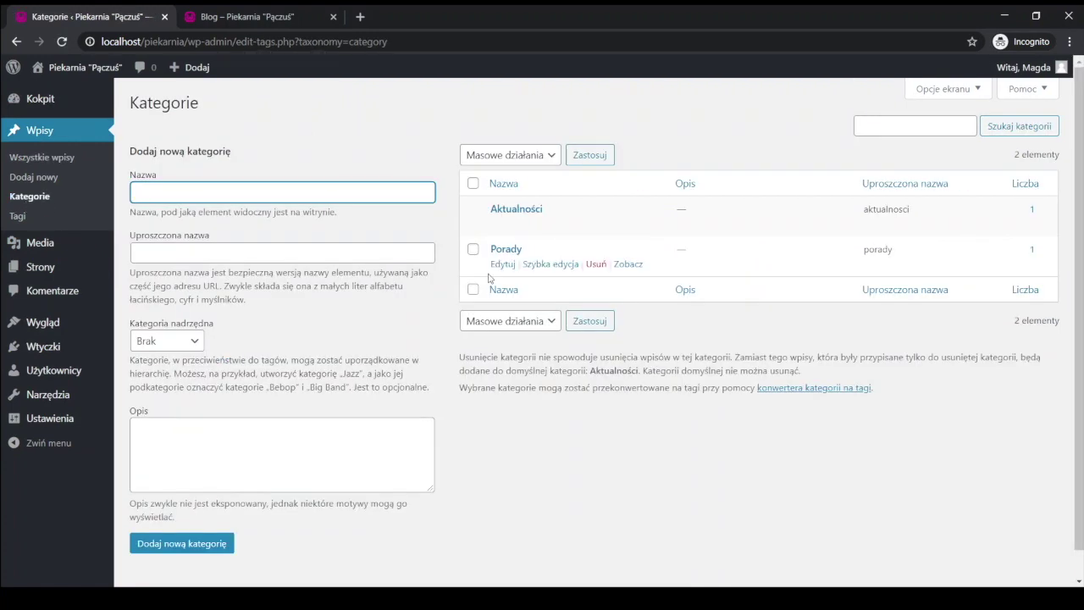
{"action": "mouse_move", "coordinate": [471, 223]}
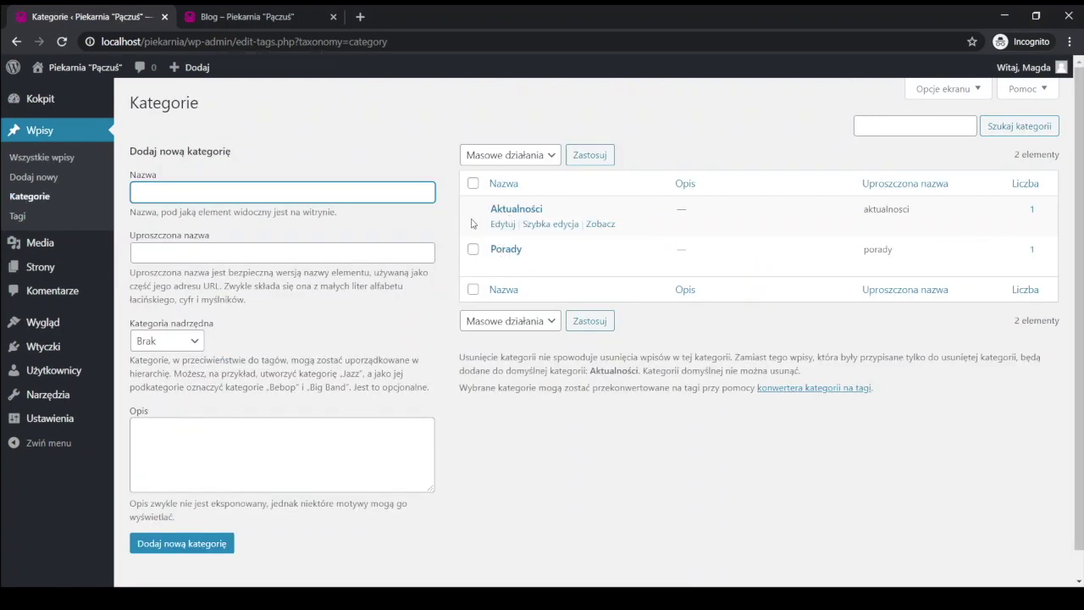
{"action": "left_click", "coordinate": [62, 161]}
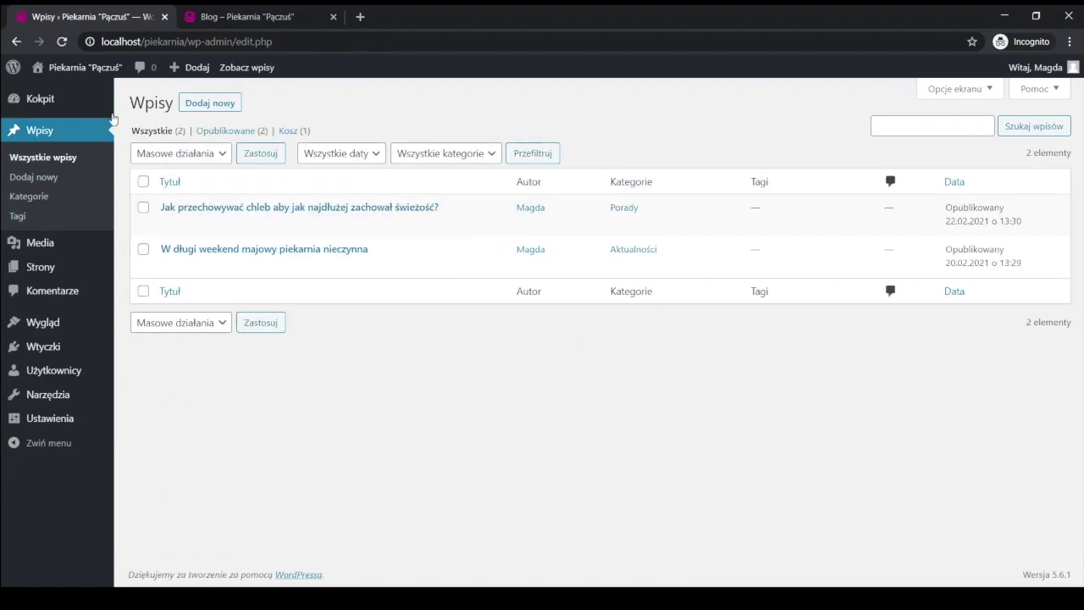
- Open the Aktualności category archive from the public blog's footer and examine its address and listed post
{"action": "left_click", "coordinate": [242, 17]}
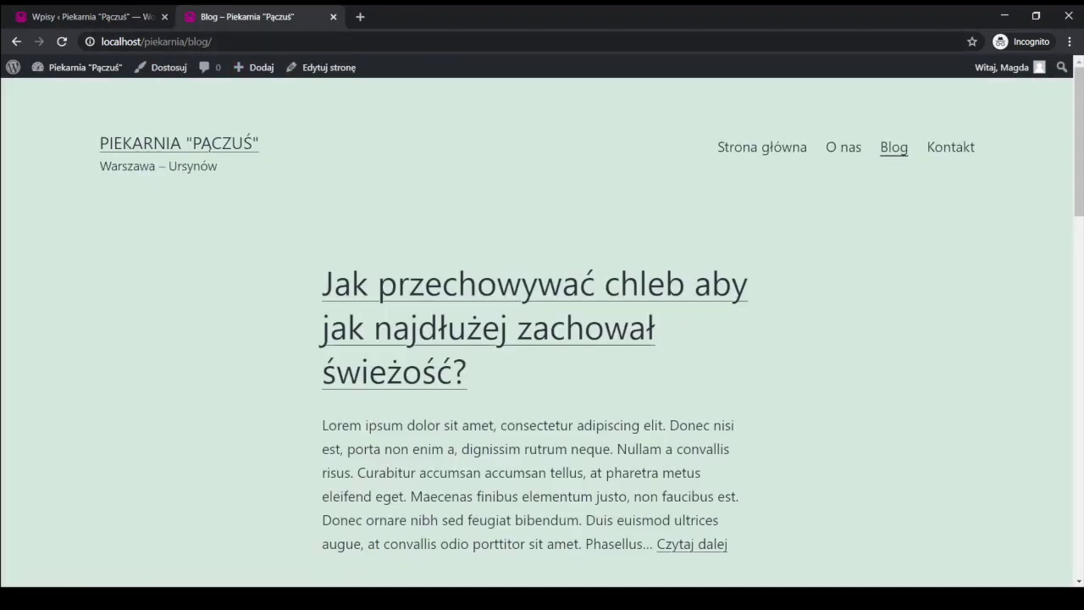
{"action": "left_click_drag", "start_coordinate": [1078, 148], "coordinate": [1078, 461]}
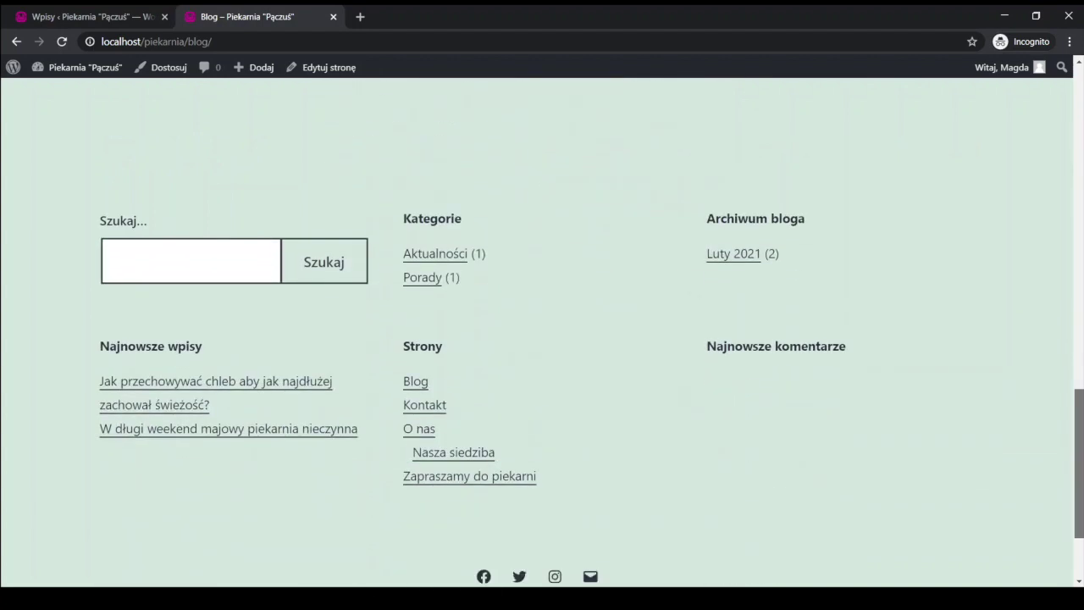
{"action": "left_click", "coordinate": [424, 260]}
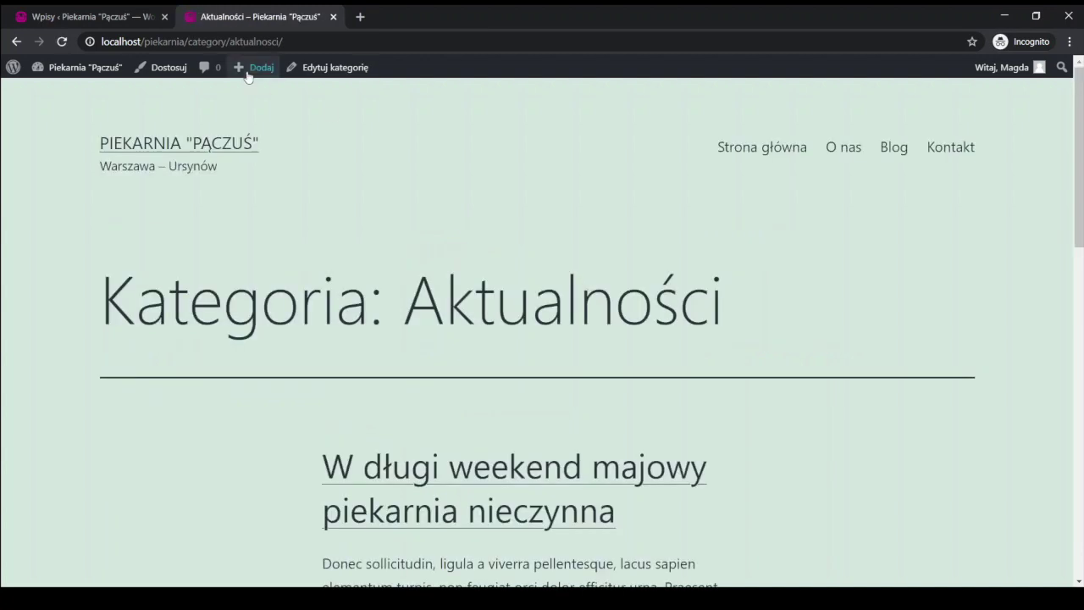
{"action": "left_click", "coordinate": [268, 41]}
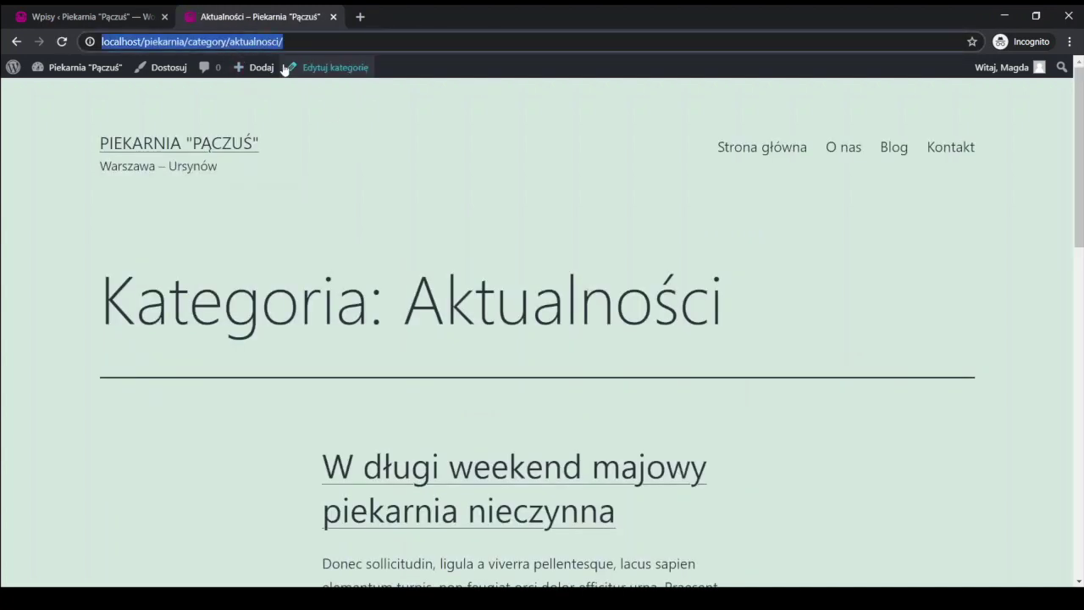
{"action": "scroll", "coordinate": [571, 364], "scroll_direction": "down", "scroll_amount": 2}
{"action": "scroll", "coordinate": [570, 364], "scroll_direction": "down", "scroll_amount": 4}
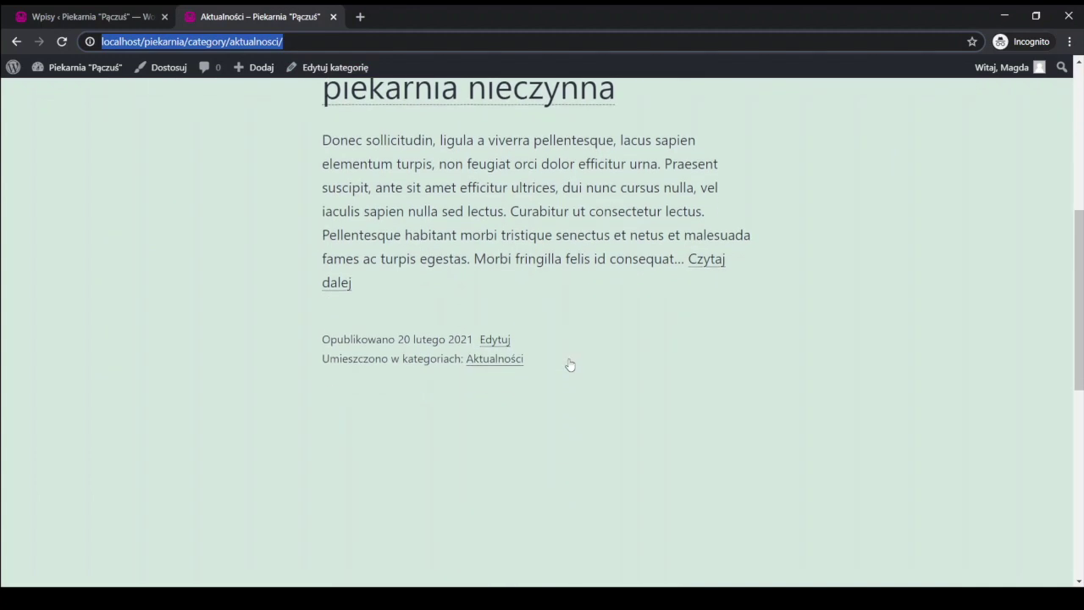
- Open the Porady category archive from the public blog's footer
{"action": "scroll", "coordinate": [569, 363], "scroll_direction": "down", "scroll_amount": 6}
{"action": "left_click", "coordinate": [420, 336]}
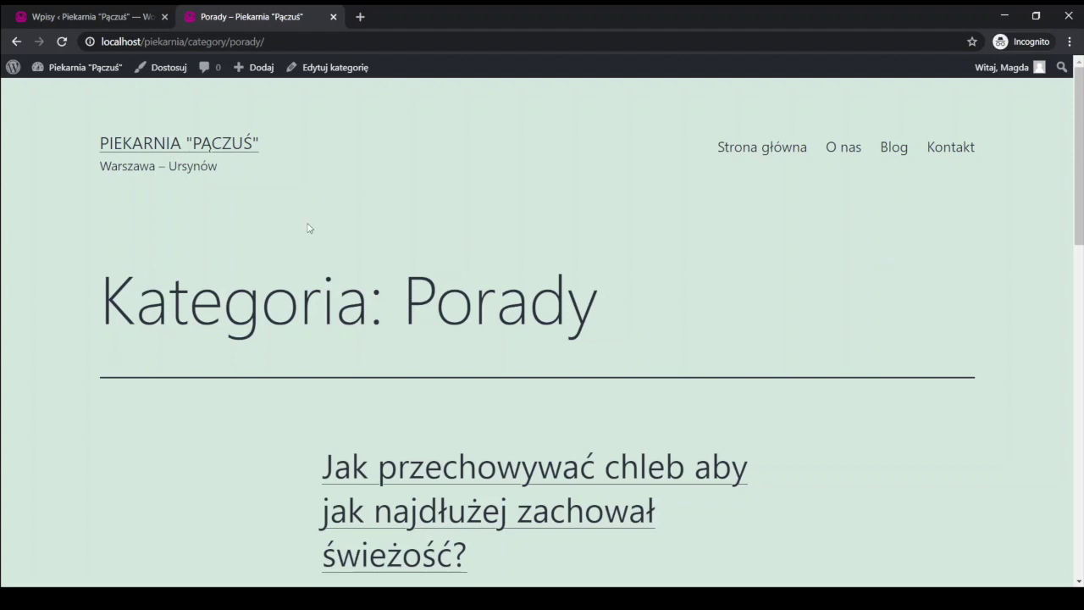
- In the admin area, list all pages and examine their titles, publication dates and parent-child hierarchy
{"action": "left_click", "coordinate": [57, 17]}
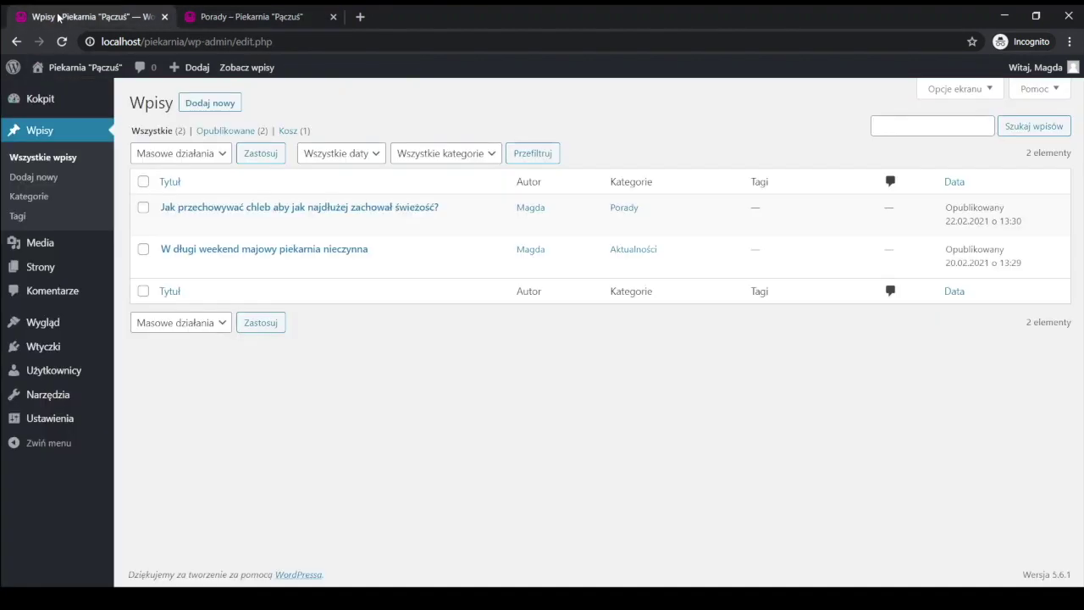
{"action": "left_click", "coordinate": [43, 276]}
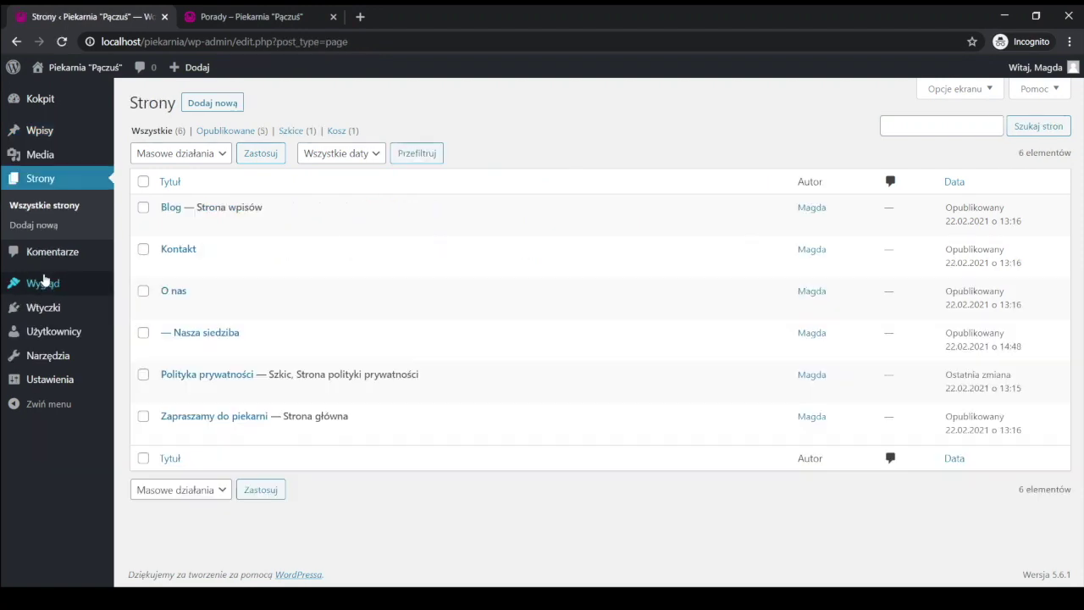
{"action": "mouse_move", "coordinate": [440, 266]}
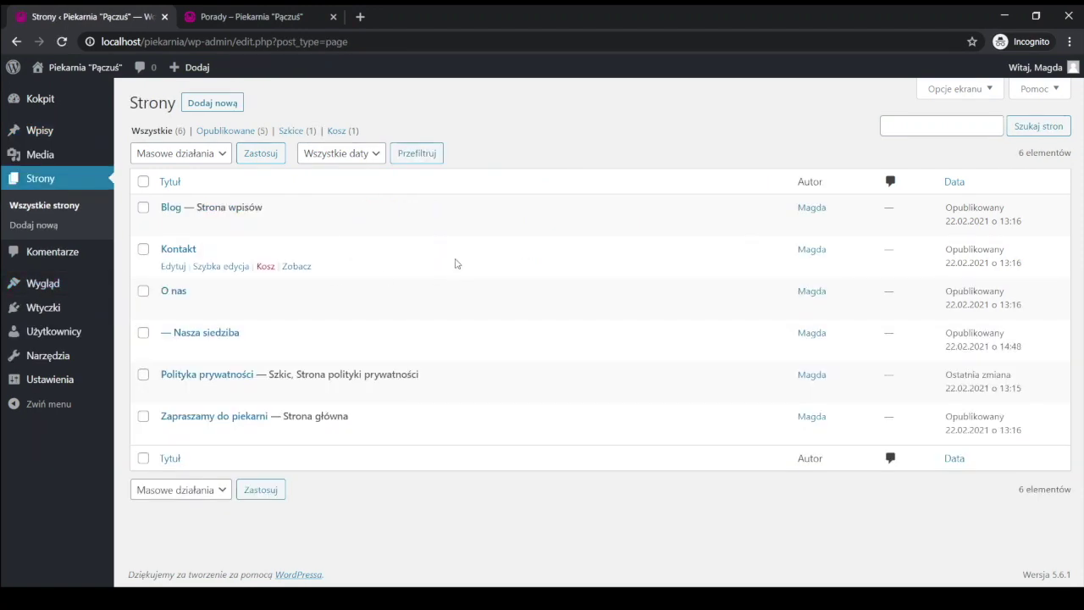
{"action": "mouse_move", "coordinate": [495, 224]}
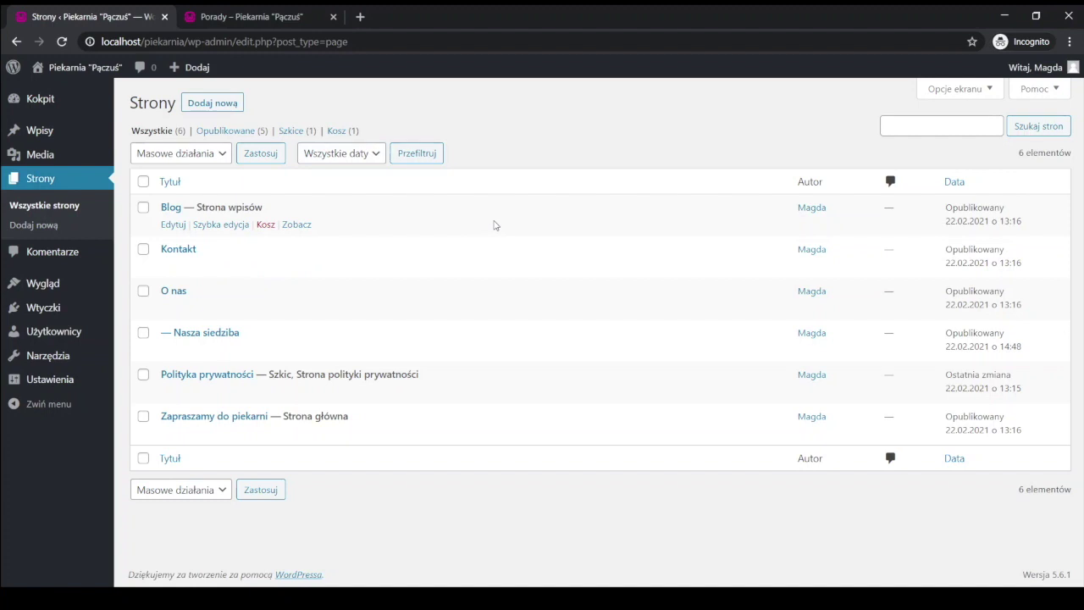
{"action": "mouse_move", "coordinate": [930, 244]}
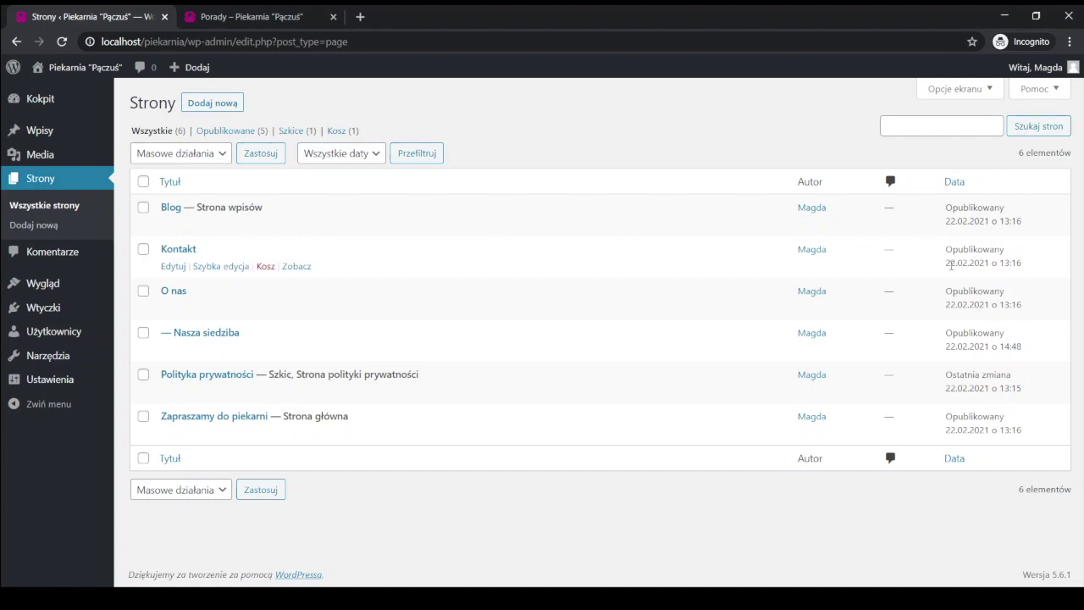
{"action": "mouse_move", "coordinate": [947, 286]}
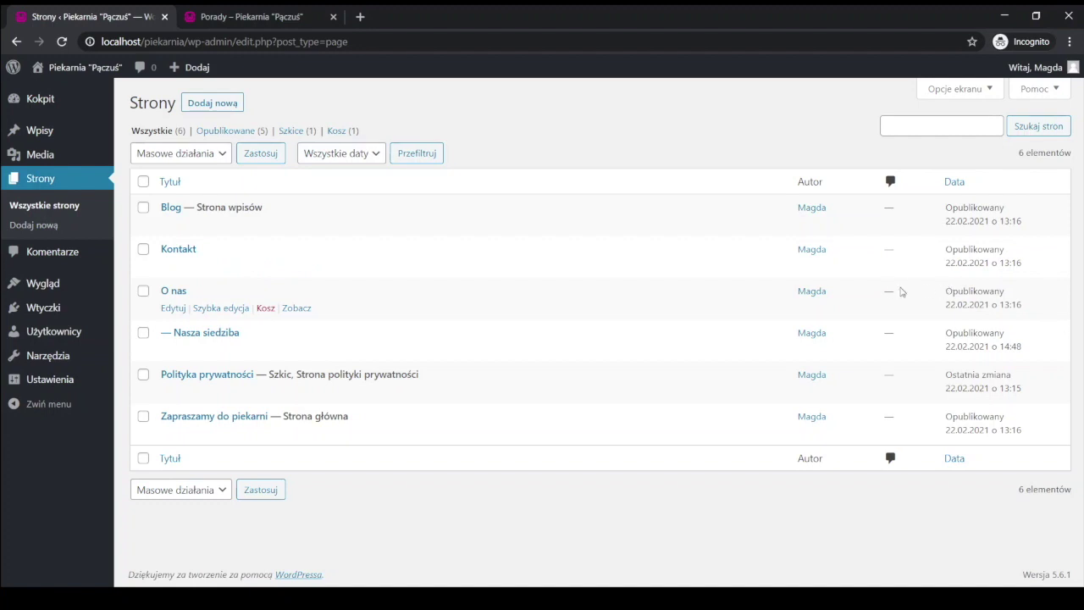
{"action": "mouse_move", "coordinate": [938, 263]}
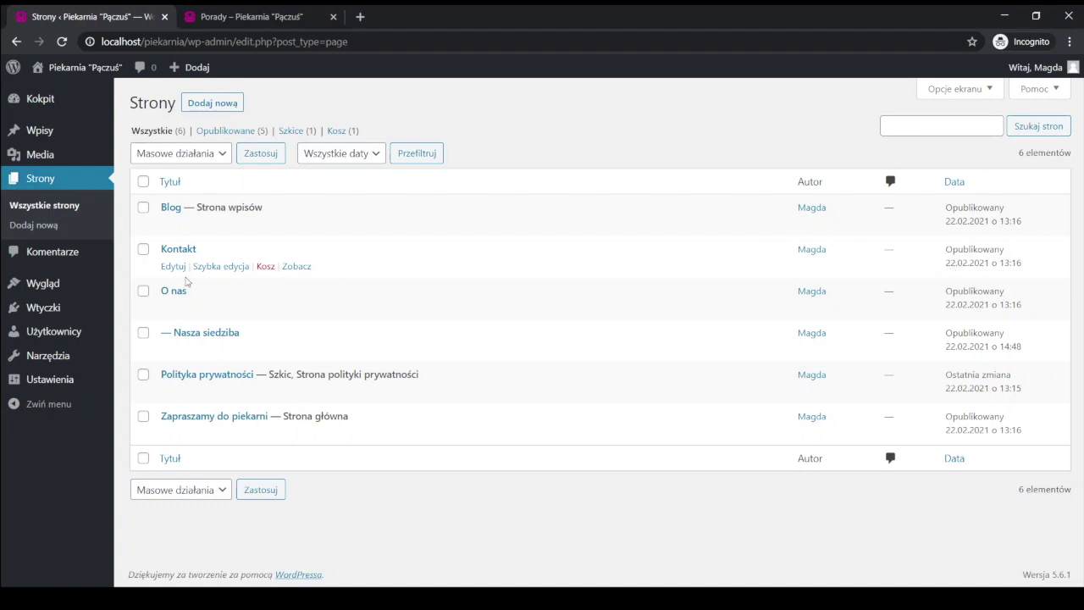
{"action": "mouse_move", "coordinate": [218, 328]}
{"action": "mouse_move", "coordinate": [291, 307]}
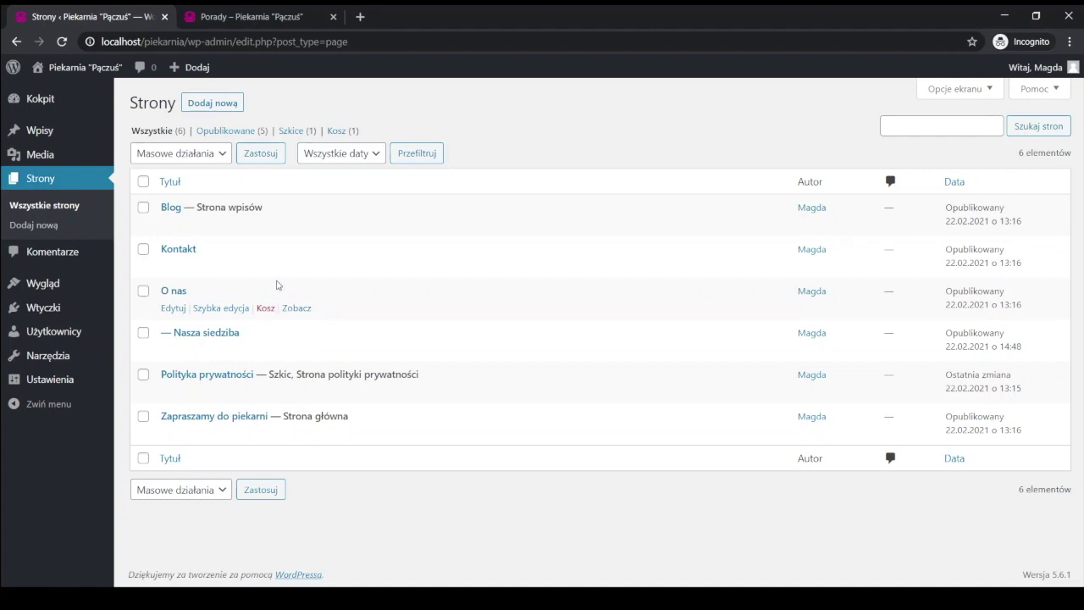
{"action": "mouse_move", "coordinate": [169, 207]}
{"action": "mouse_move", "coordinate": [191, 252]}
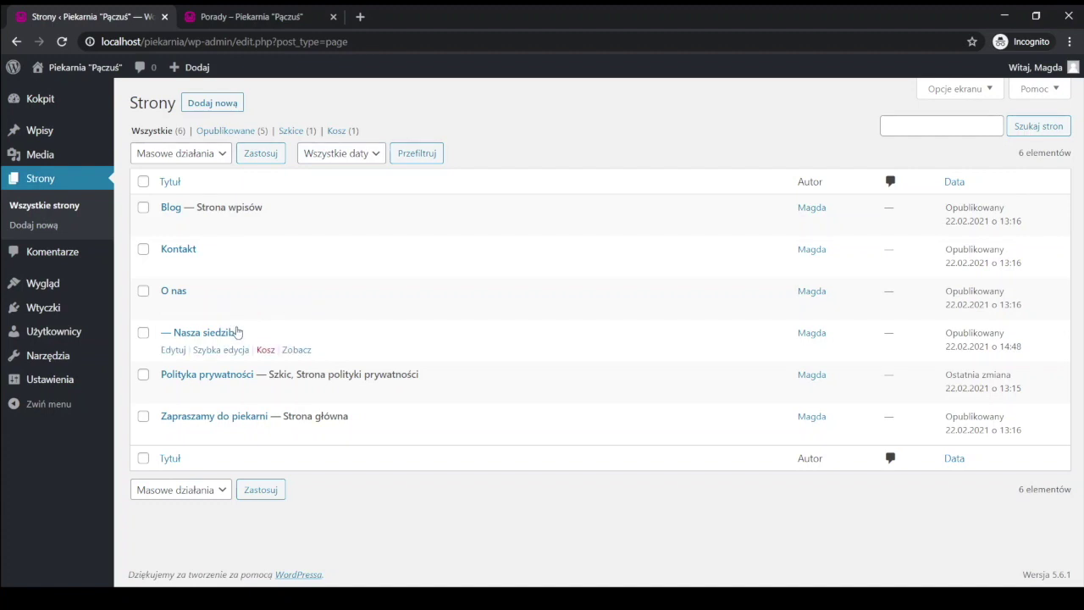
- On the public site, go through the home page, Kontakt and O nas, and return to the home page
{"action": "left_click", "coordinate": [242, 21]}
{"action": "left_click", "coordinate": [246, 142]}
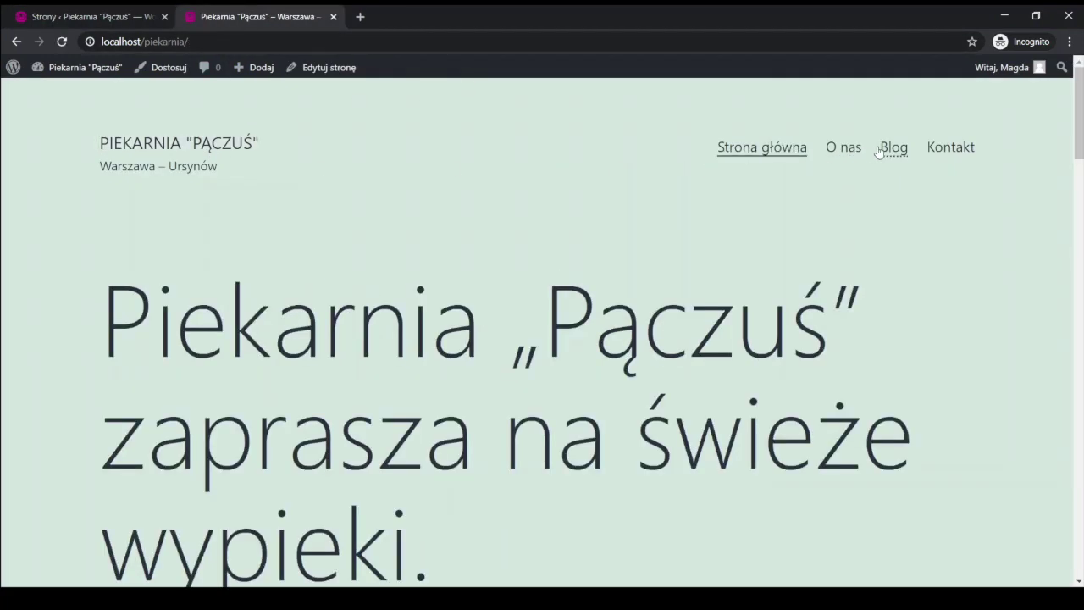
{"action": "left_click", "coordinate": [848, 149]}
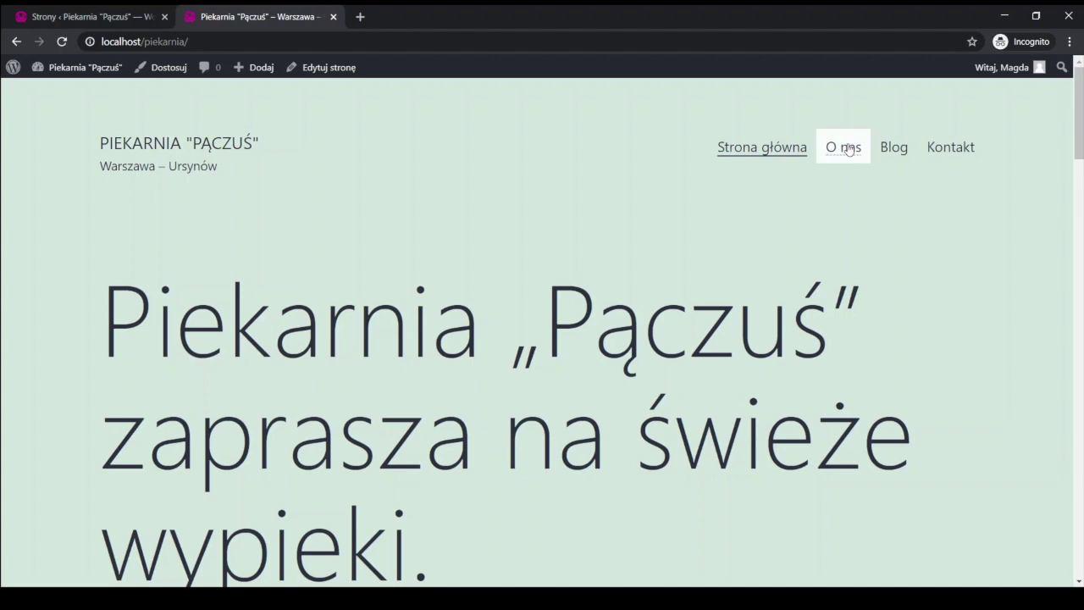
{"action": "left_click", "coordinate": [950, 147]}
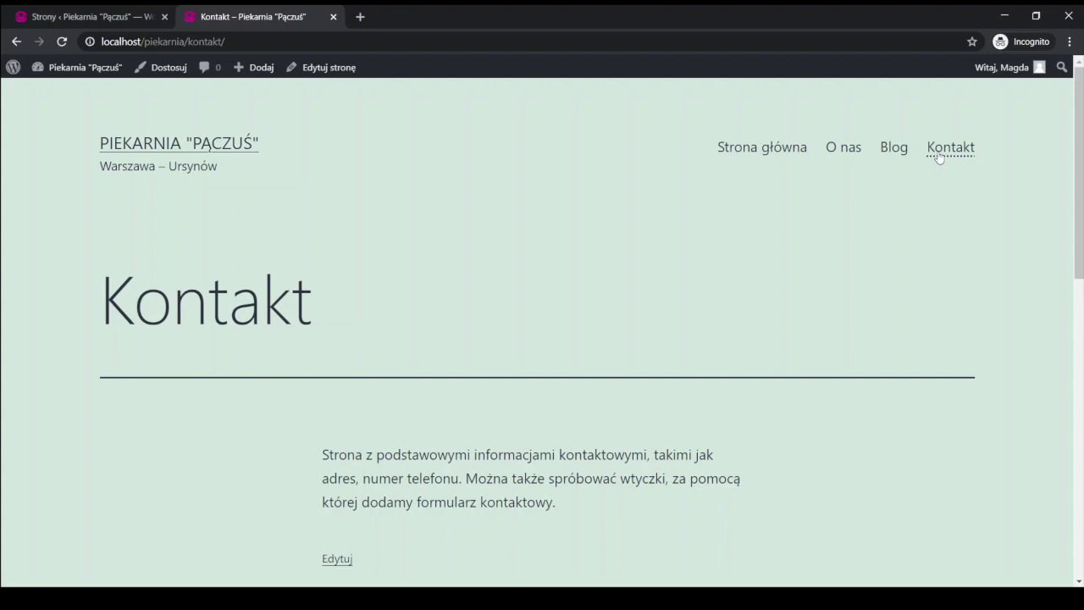
{"action": "left_click", "coordinate": [845, 151]}
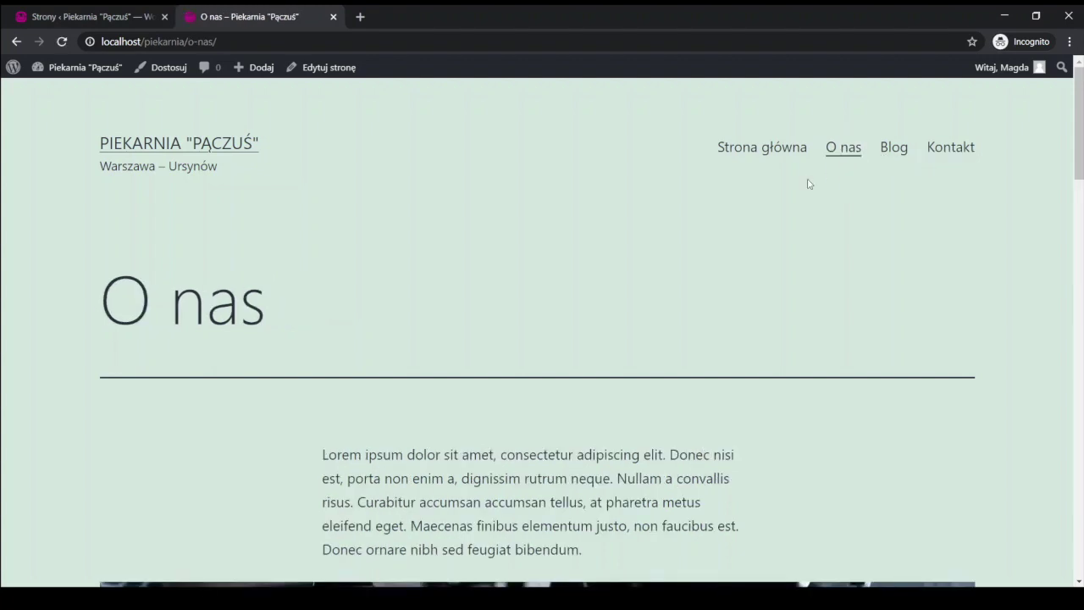
{"action": "left_click", "coordinate": [762, 148]}
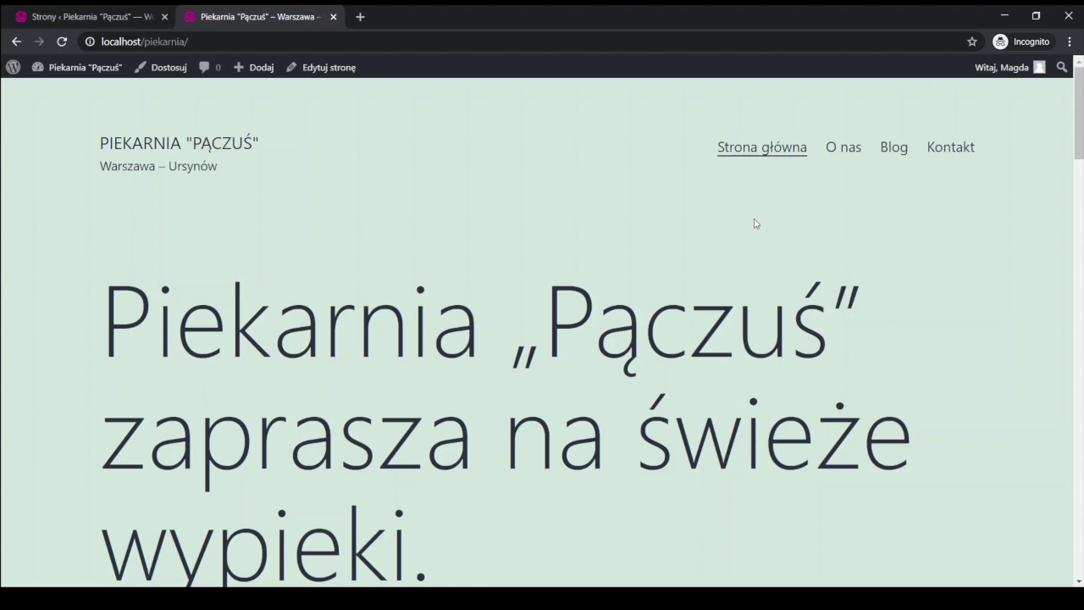
- Open the Blog page, look through its listed posts and return to the home page
{"action": "left_click", "coordinate": [894, 150]}
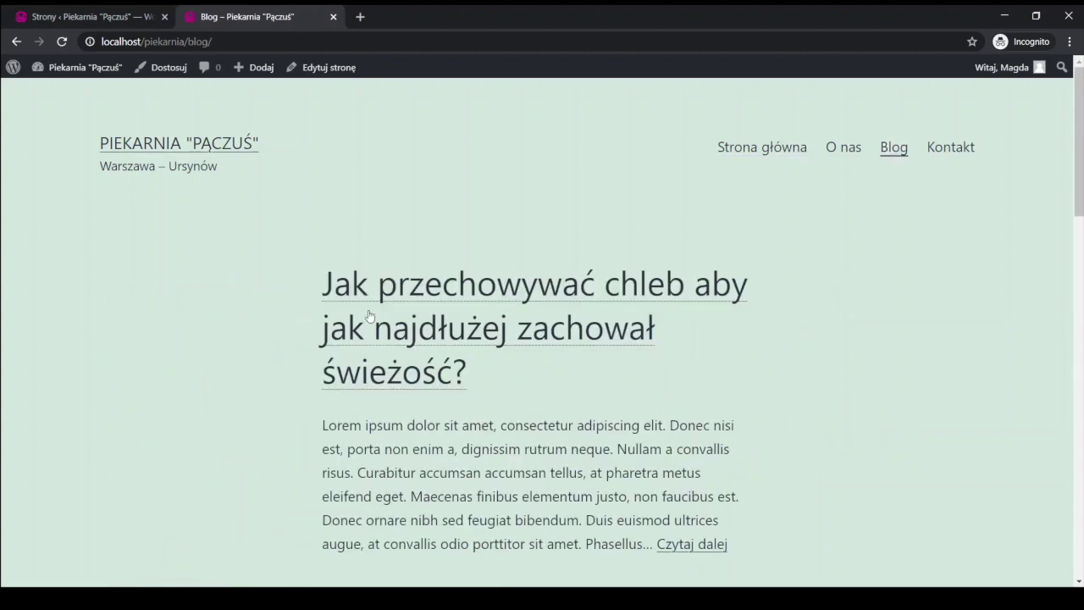
{"action": "scroll", "coordinate": [358, 404], "scroll_direction": "down", "scroll_amount": 6}
{"action": "scroll", "coordinate": [386, 347], "scroll_direction": "up", "scroll_amount": 6}
{"action": "left_click", "coordinate": [220, 142]}
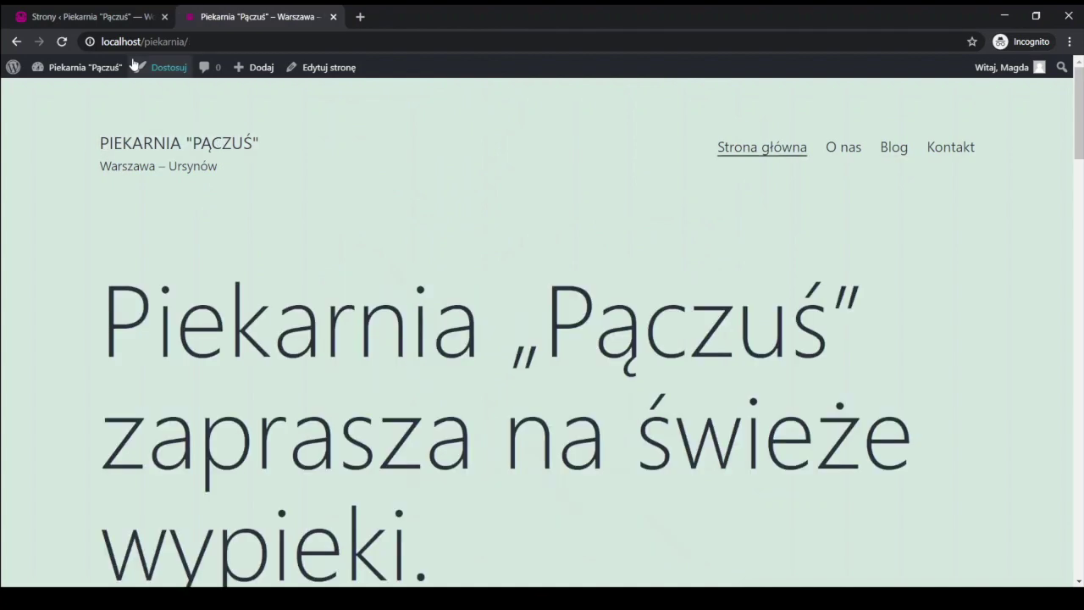
- Open the Nasza siedziba page in the admin editor, examine its parent page attribute and return to the list of pages
{"action": "left_click", "coordinate": [108, 18]}
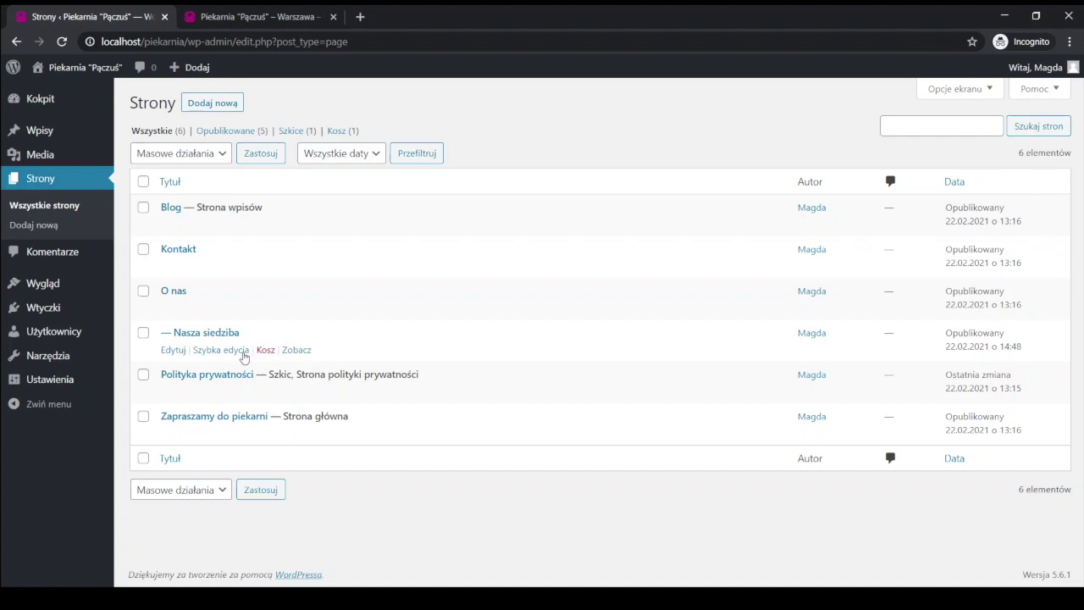
{"action": "left_click", "coordinate": [216, 335]}
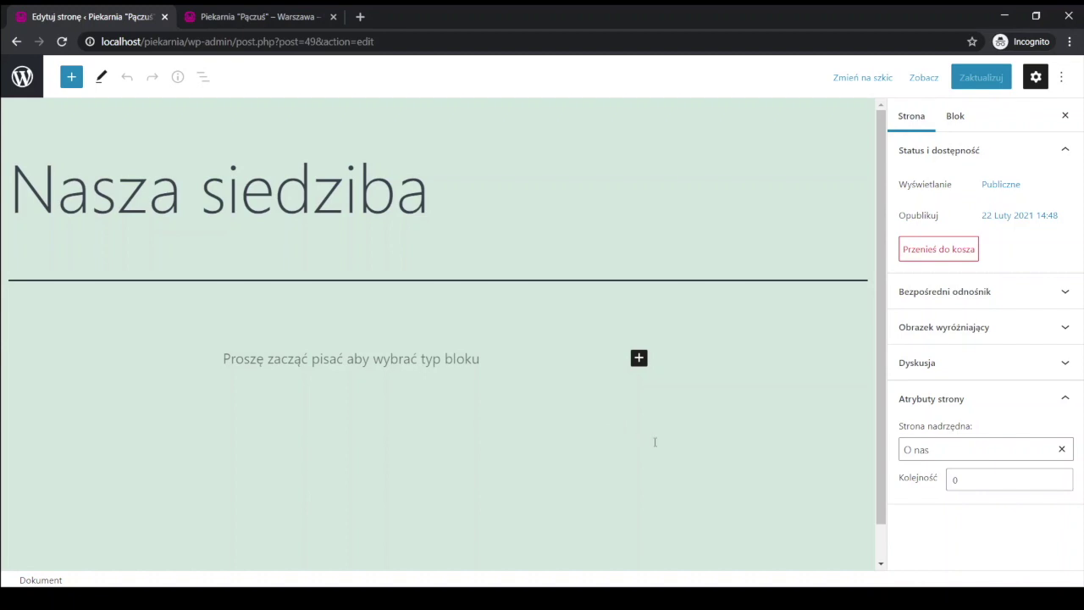
{"action": "left_click", "coordinate": [22, 77]}
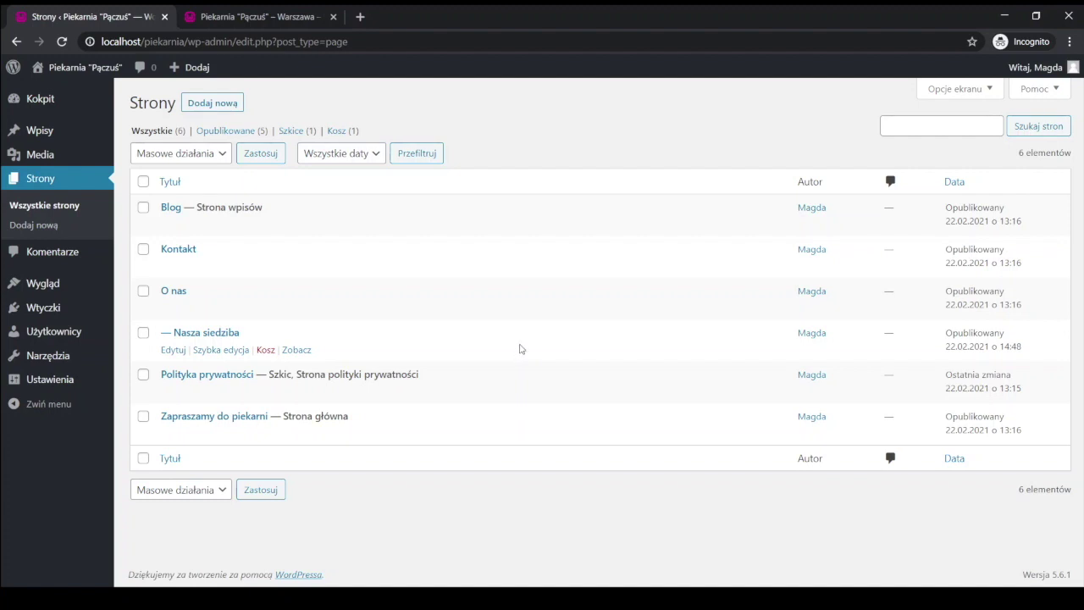
- Open the Kontakt page on the public site and select its full address for inspection
{"action": "mouse_move", "coordinate": [59, 135]}
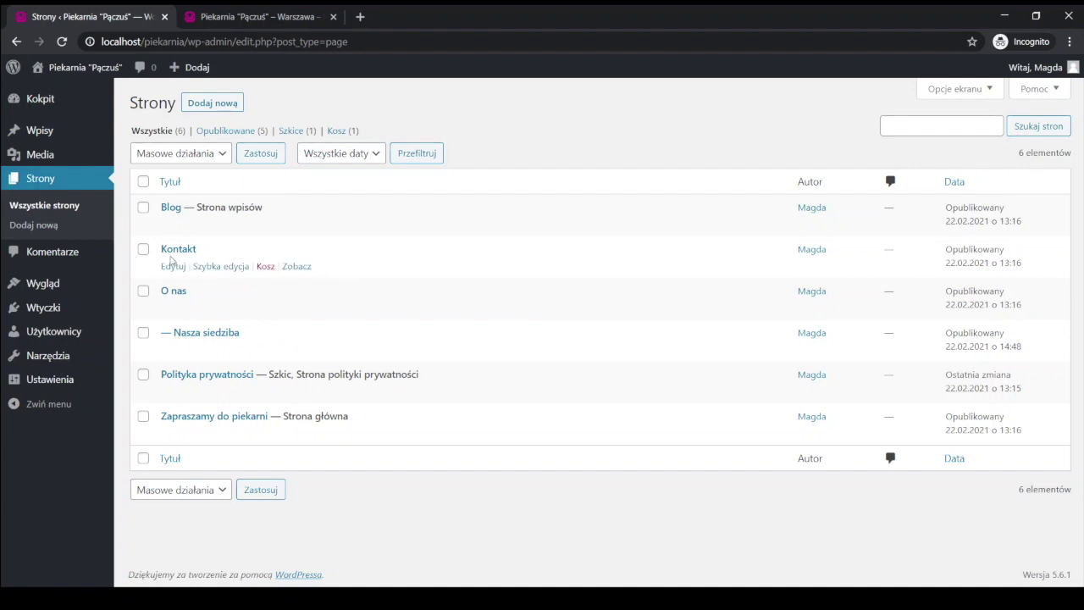
{"action": "left_click", "coordinate": [220, 17]}
{"action": "left_click", "coordinate": [968, 157]}
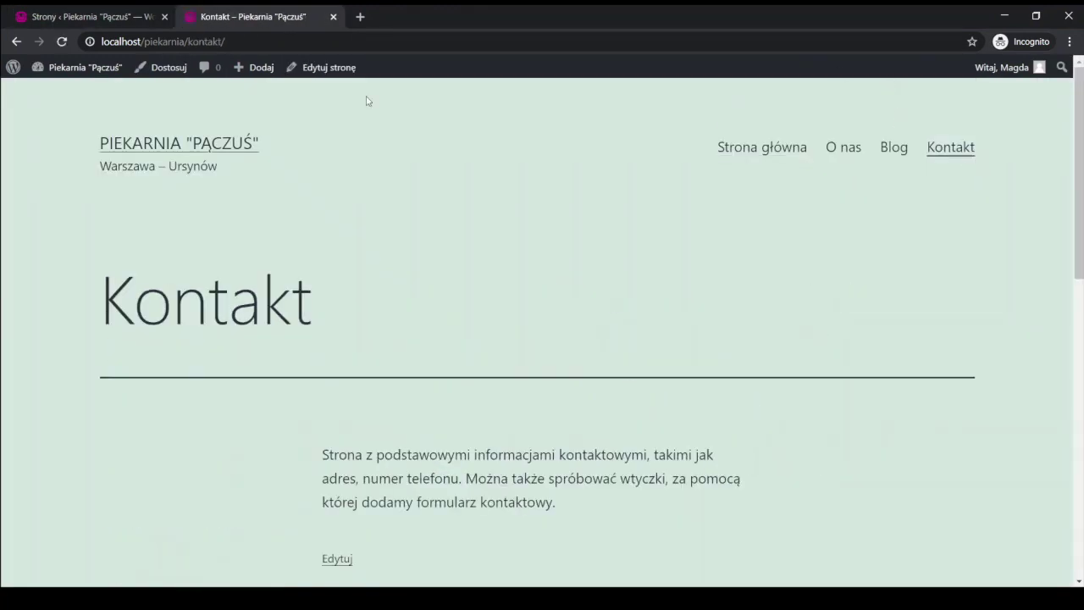
{"action": "left_click", "coordinate": [108, 40]}
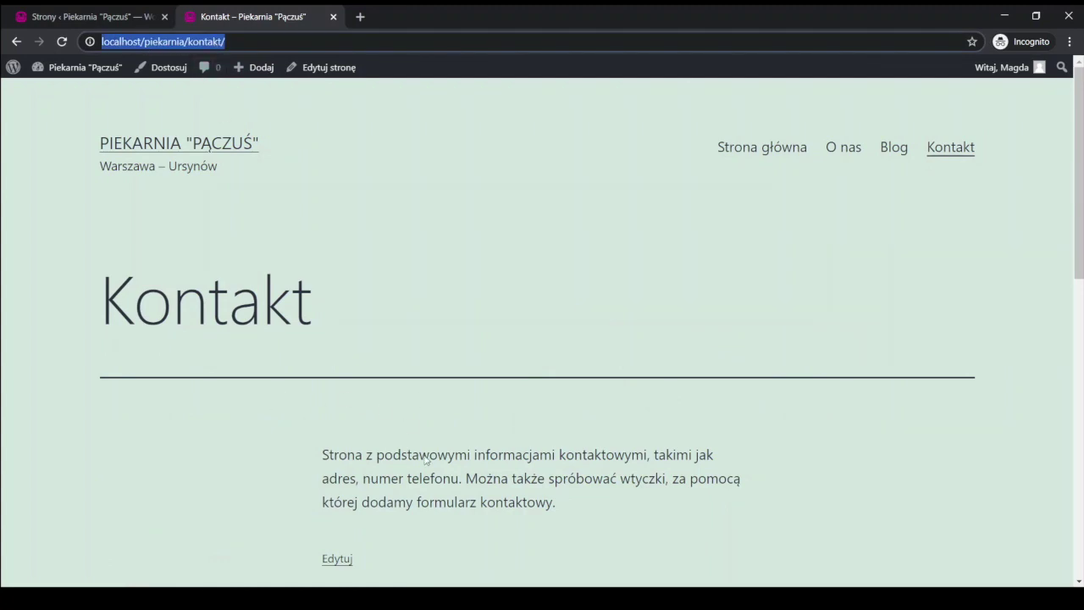